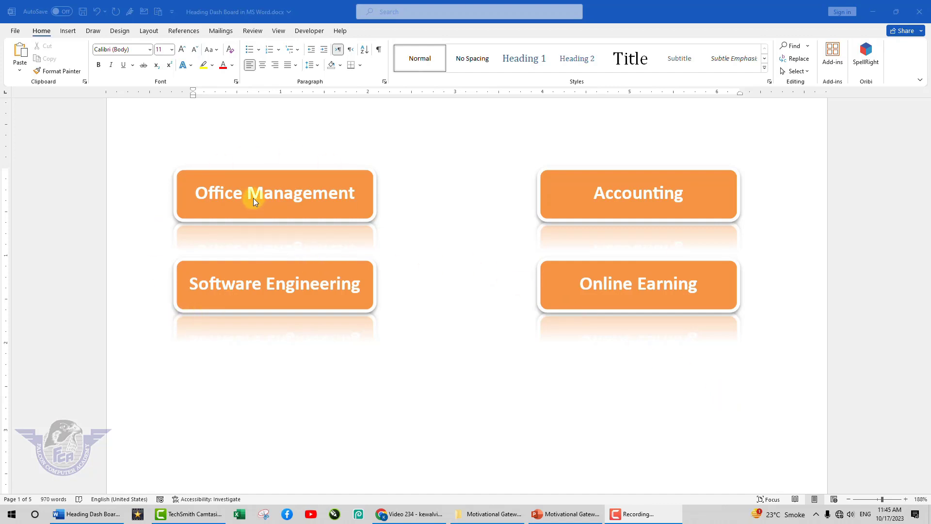
Test the sample dashboard's links to the Office Management, Accounting and Software Engineering sections, returning to the dashboard with each page's arrow
left_click(434, 252)
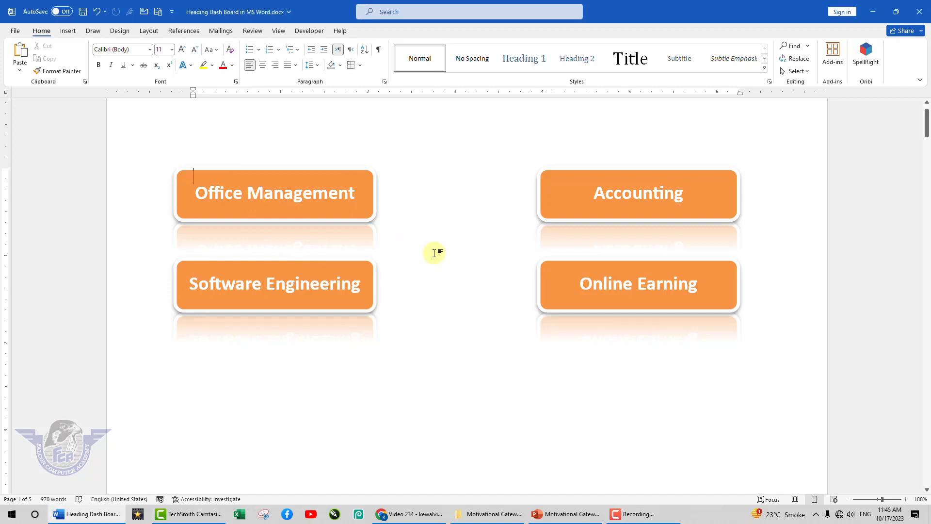
left_click(282, 197)
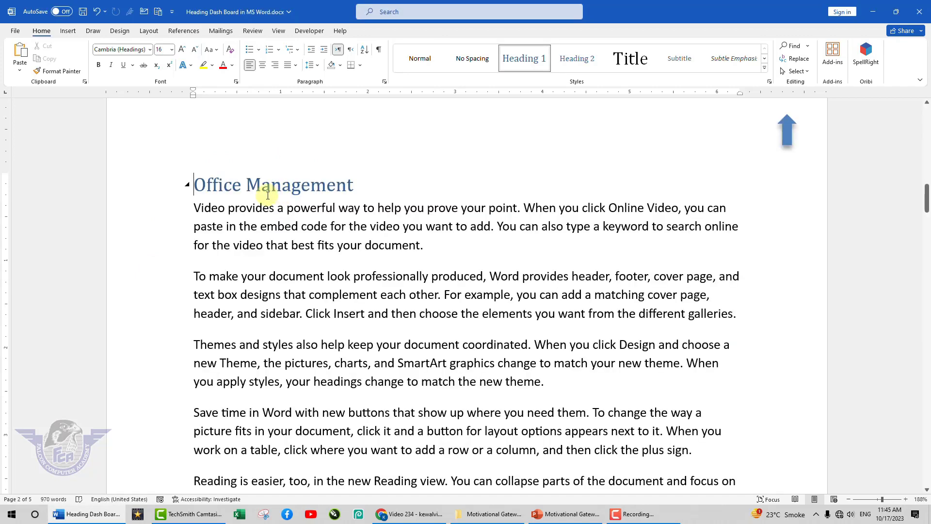
left_click(787, 137)
left_click(674, 194)
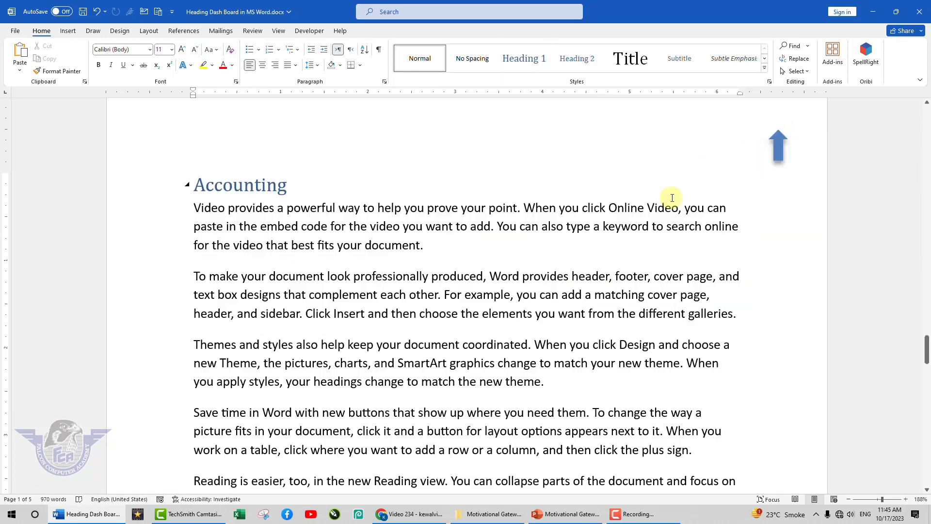
left_click(782, 161)
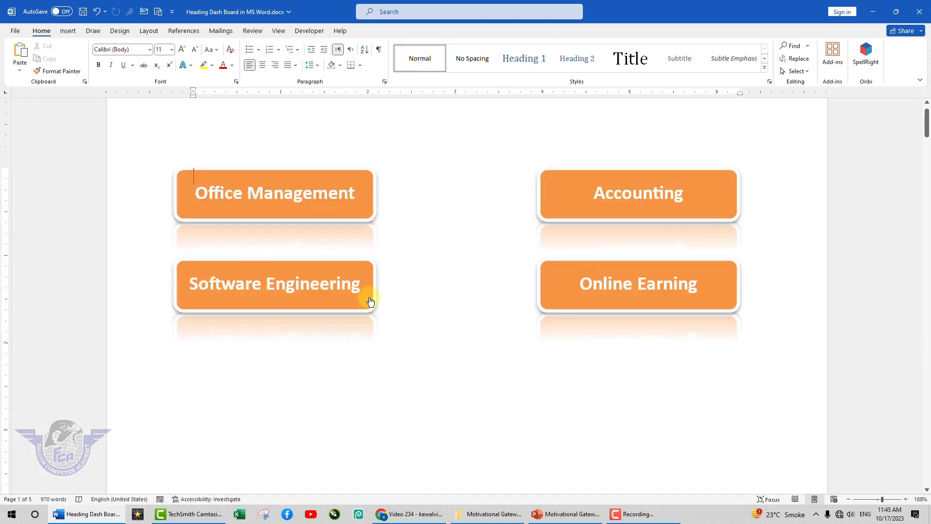
left_click(264, 294)
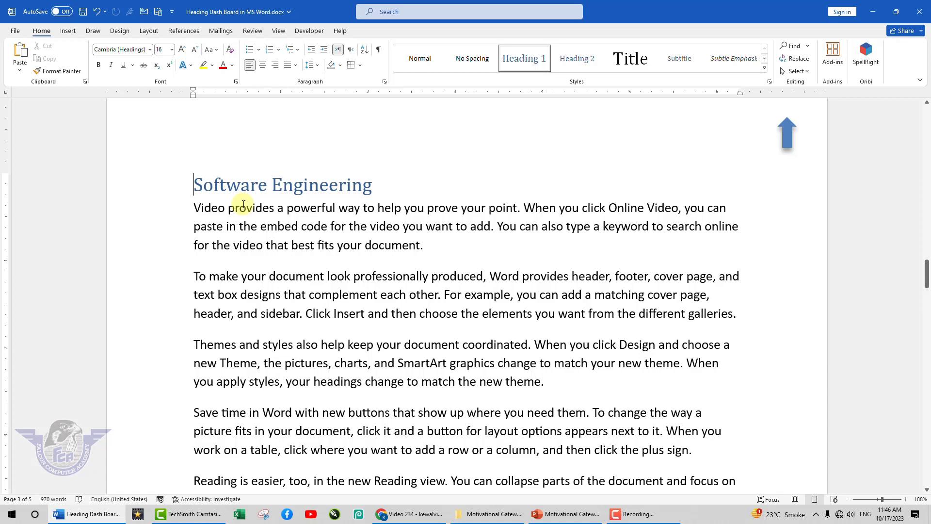
left_click(790, 137)
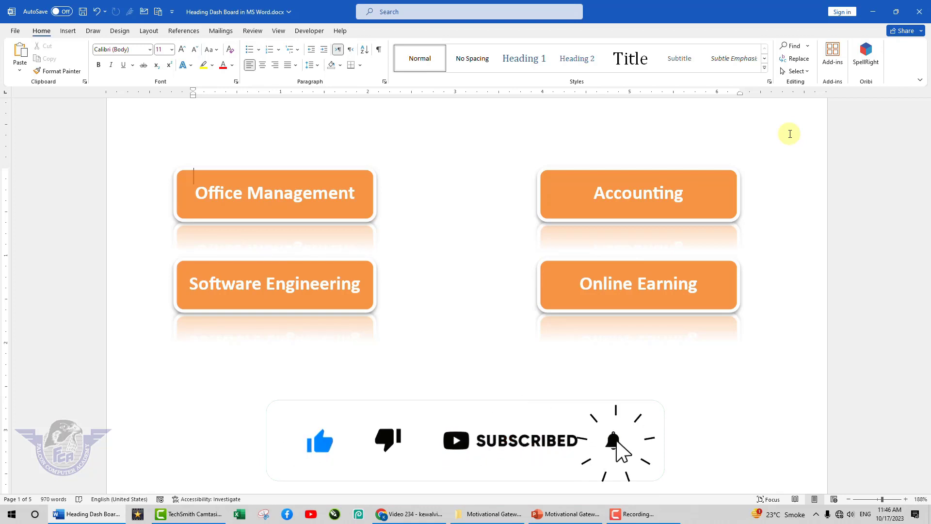
Create a new blank document
left_click(15, 31)
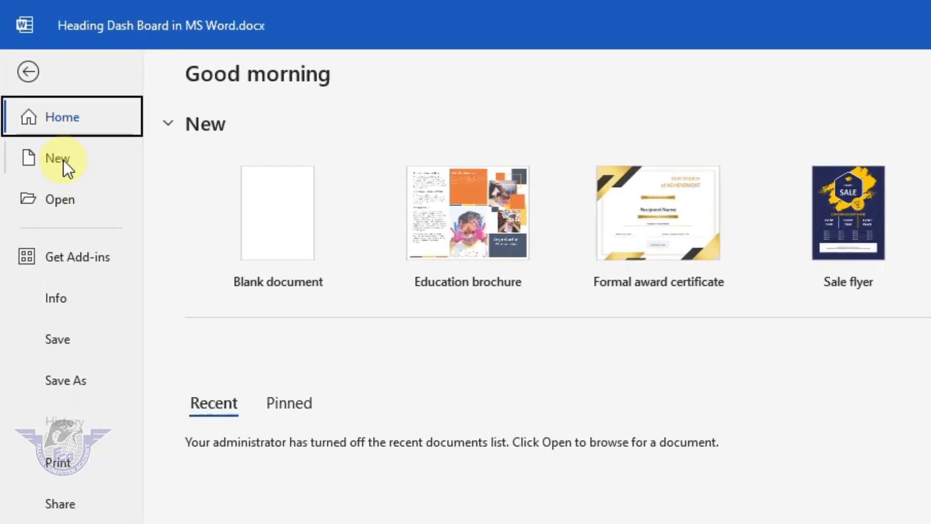
left_click(63, 162)
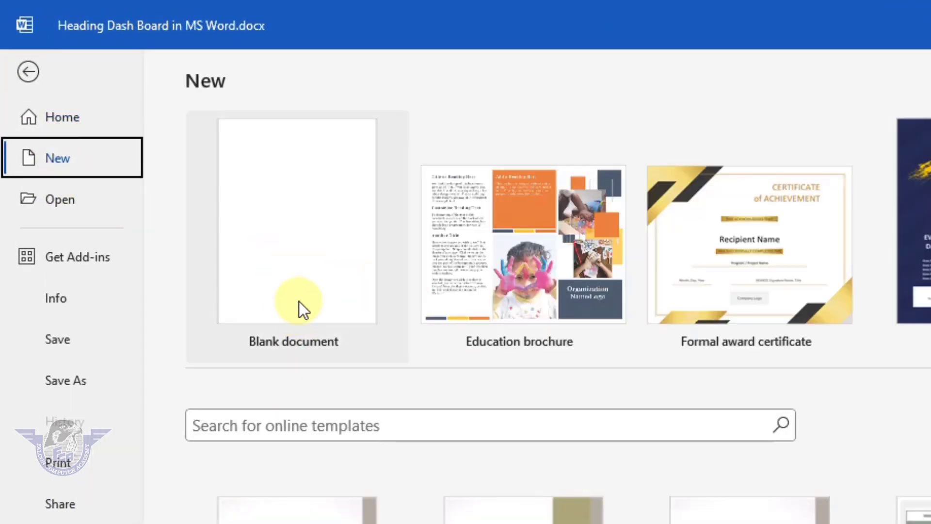
left_click(289, 307)
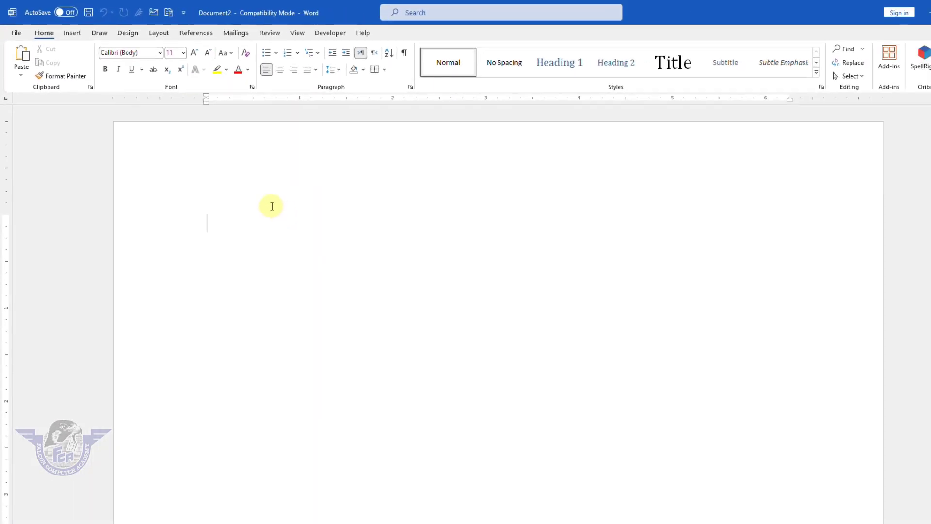
Save the new document as "headings" in the Documents folder, accepting the upgrade to the newest file format
key("ctrl+s")
left_click(132, 193)
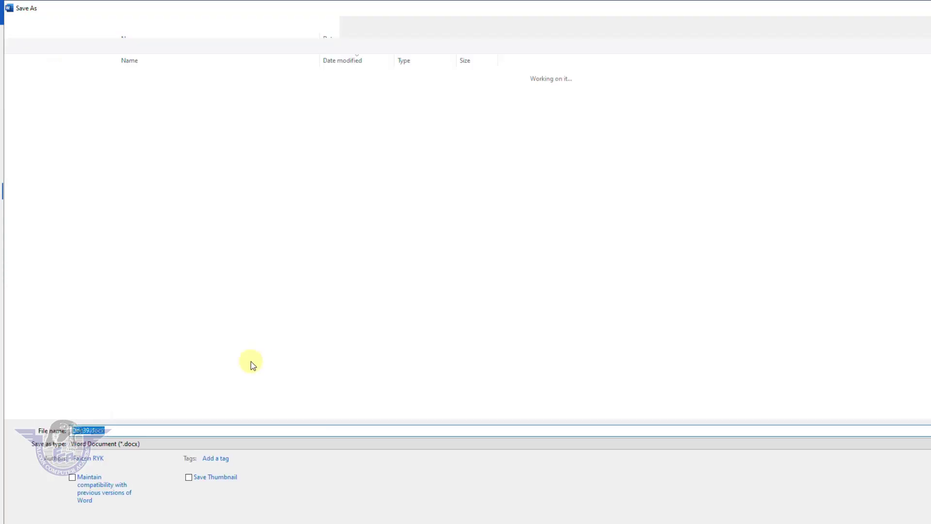
type("heading")
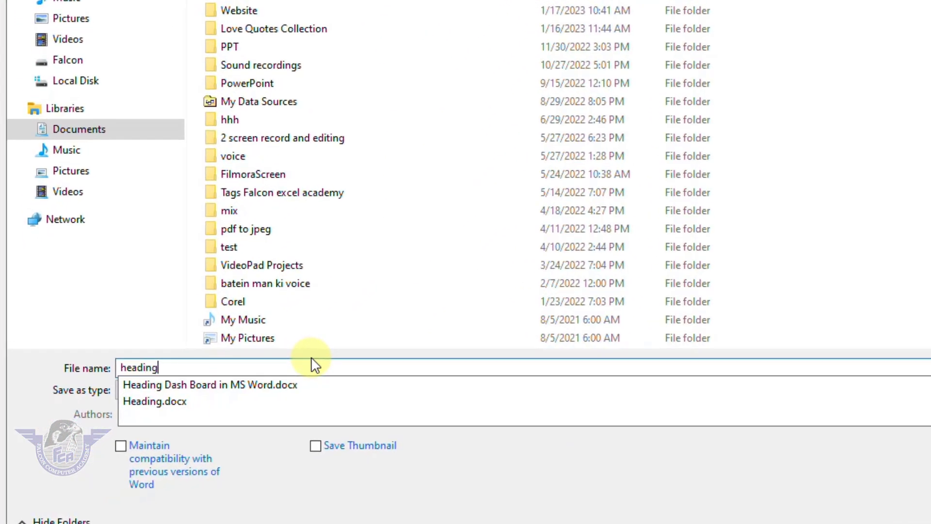
key("Return")
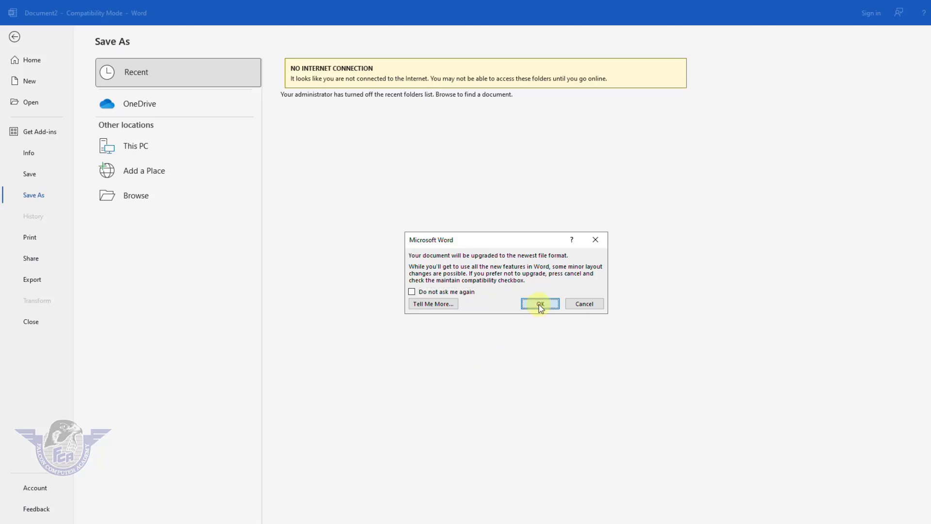
left_click(539, 304)
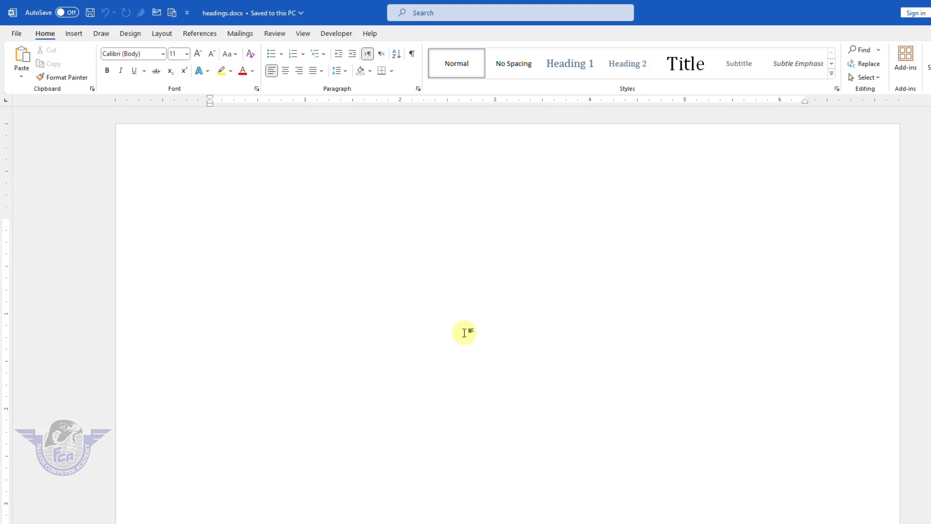
Insert a page break and enter the title "Office Management" on the second page, followed by sample paragraphs generated with =rand()
key("ctrl+Return")
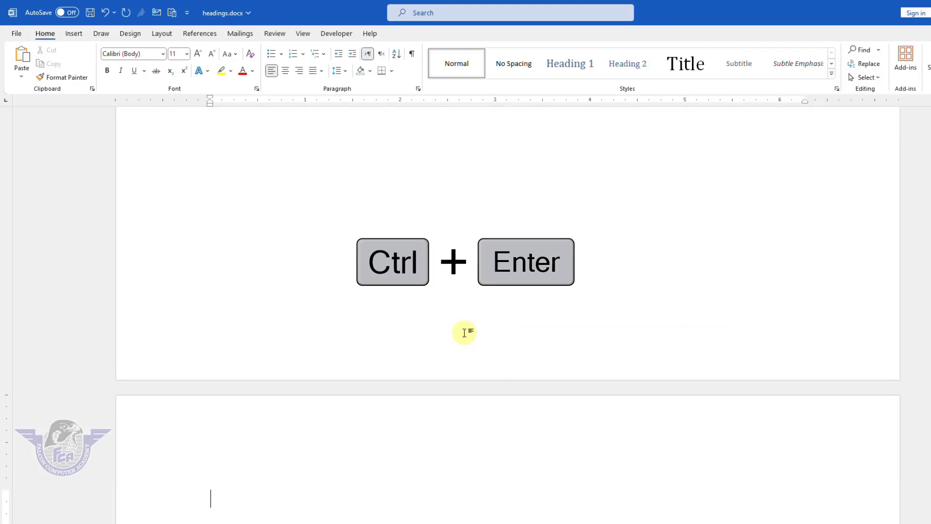
type("Office Management")
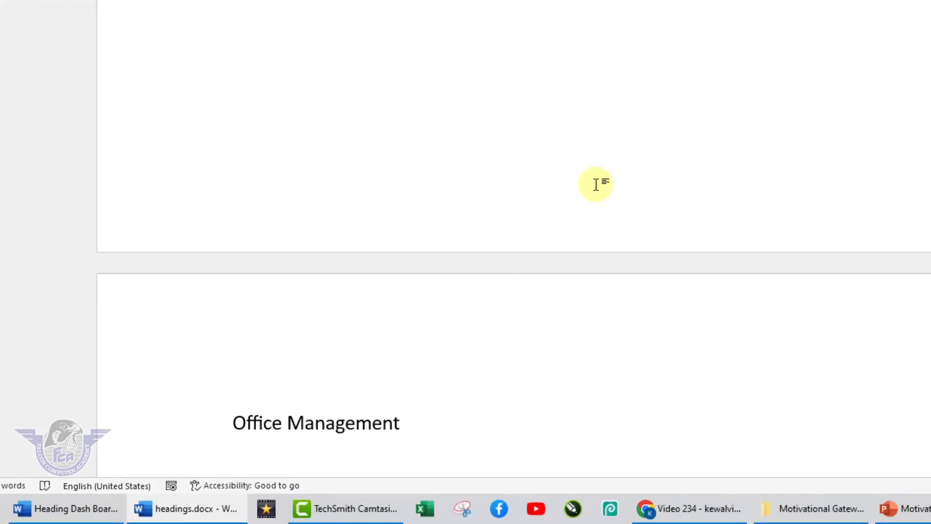
type("=")
key("BackSpace")
key("Return")
type("=rand()")
key("Return")
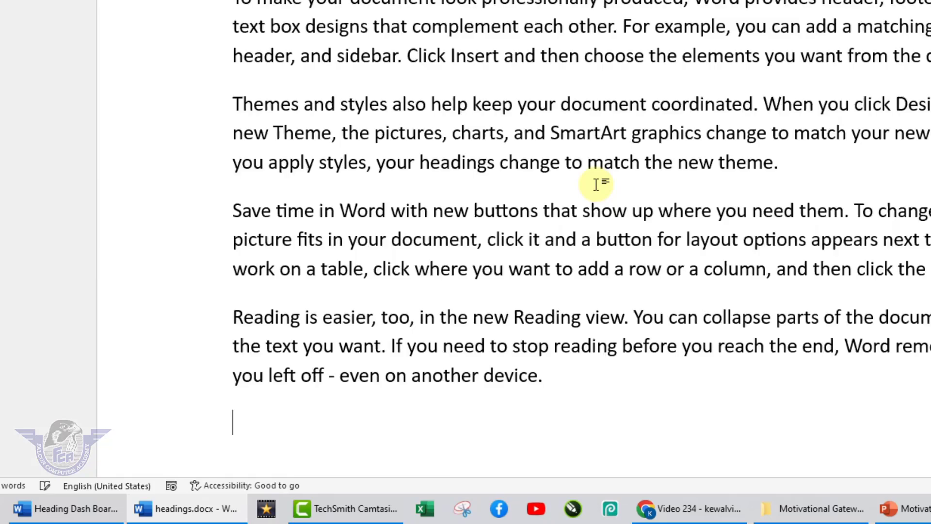
Apply the Heading 1 style to the "Office Management" title
scroll(476, 172, "up", 3)
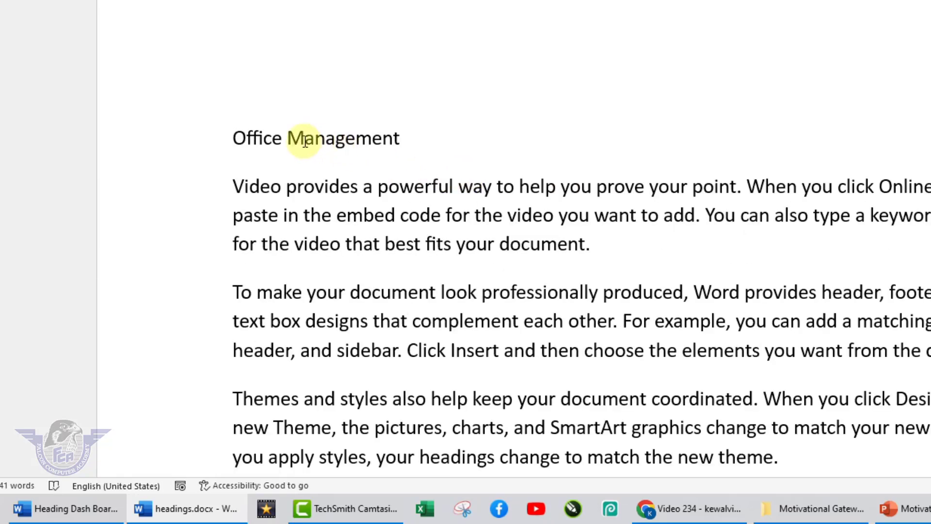
left_click_drag(414, 144, 239, 137)
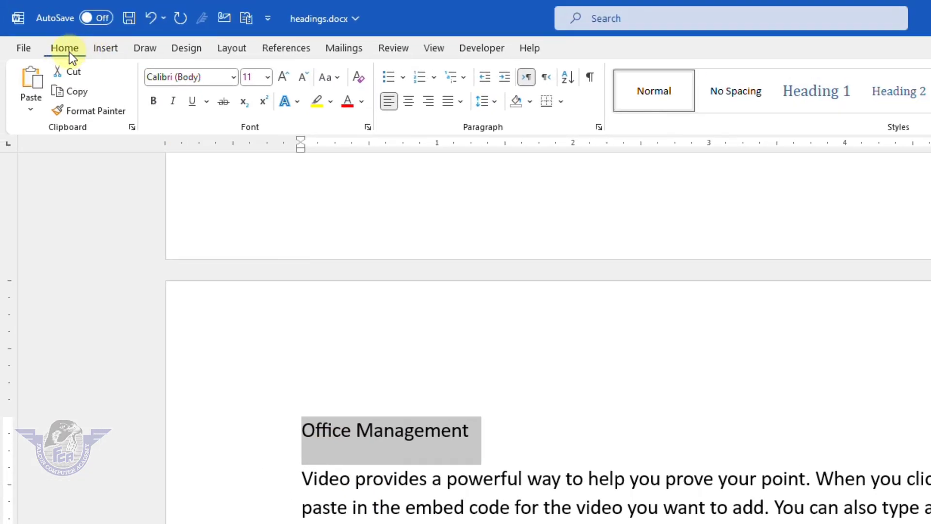
left_click(804, 90)
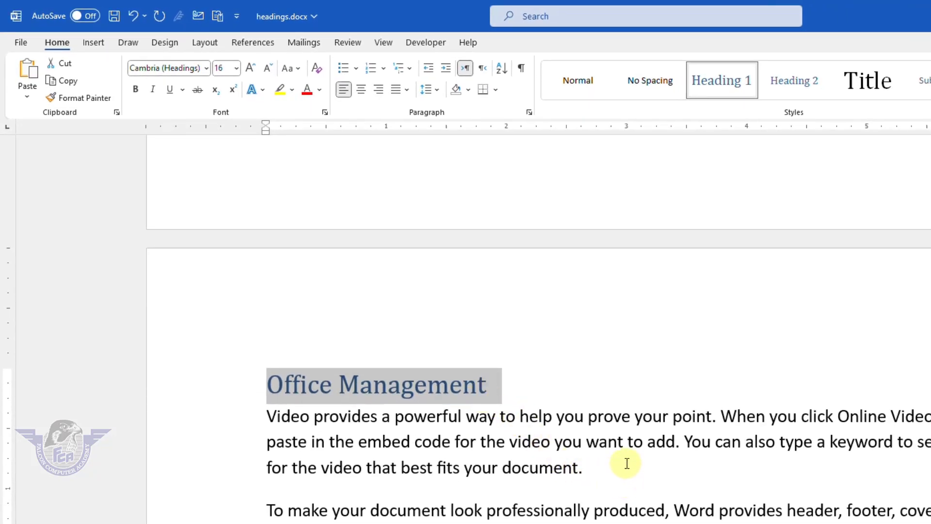
Insert a page break after the Office Management text, then add the title "Graphics" and sample paragraphs generated with =rand()
scroll(626, 449, "down", 5)
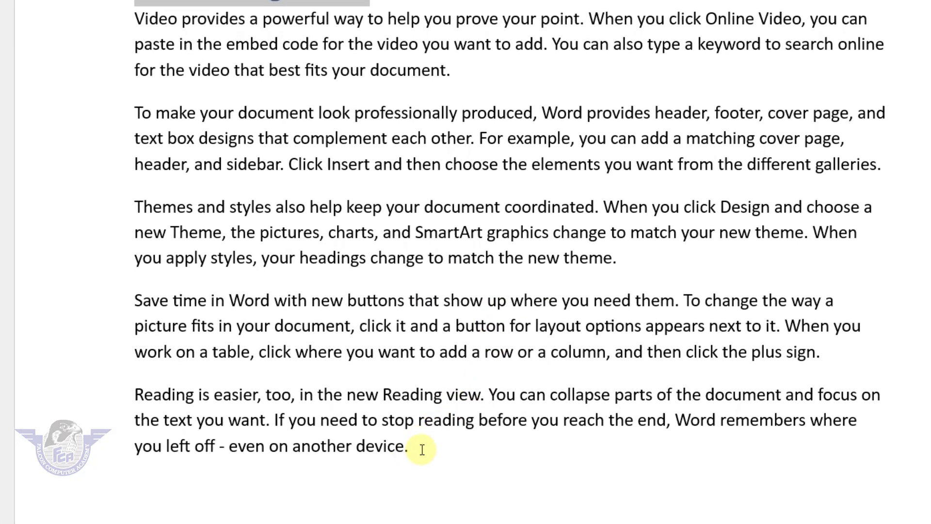
left_click(423, 450)
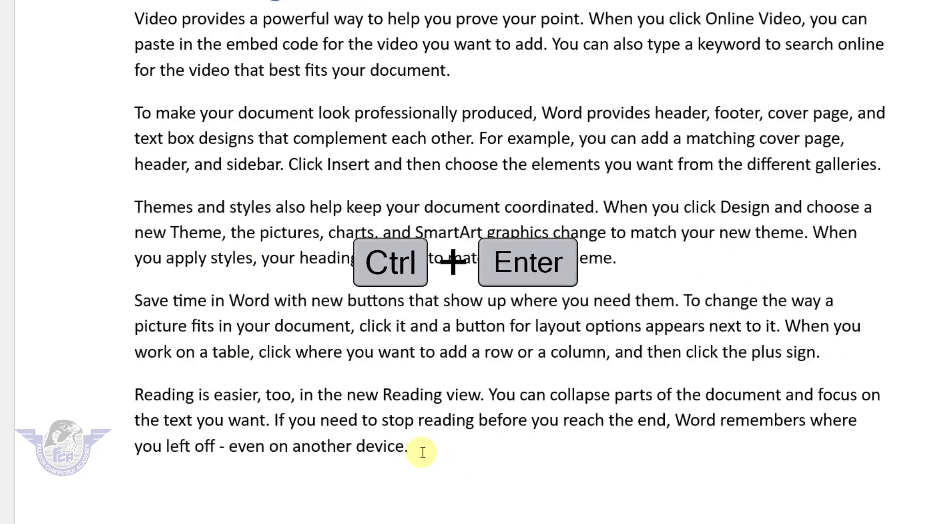
key("ctrl+Return")
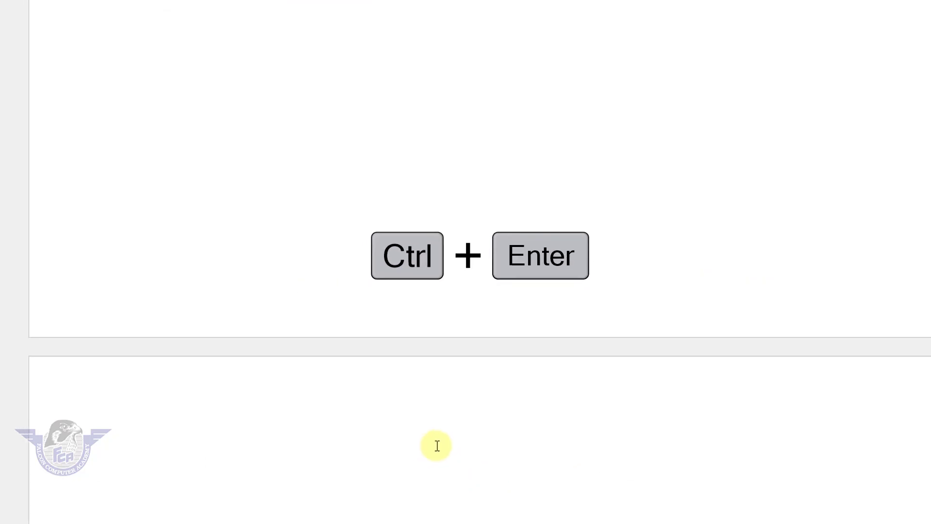
type("Graphics")
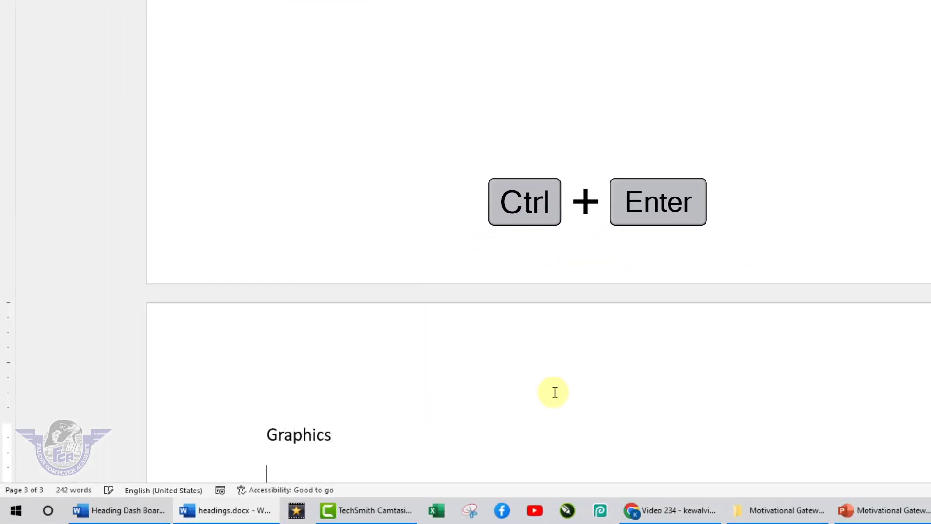
key("Return")
type("=rand")
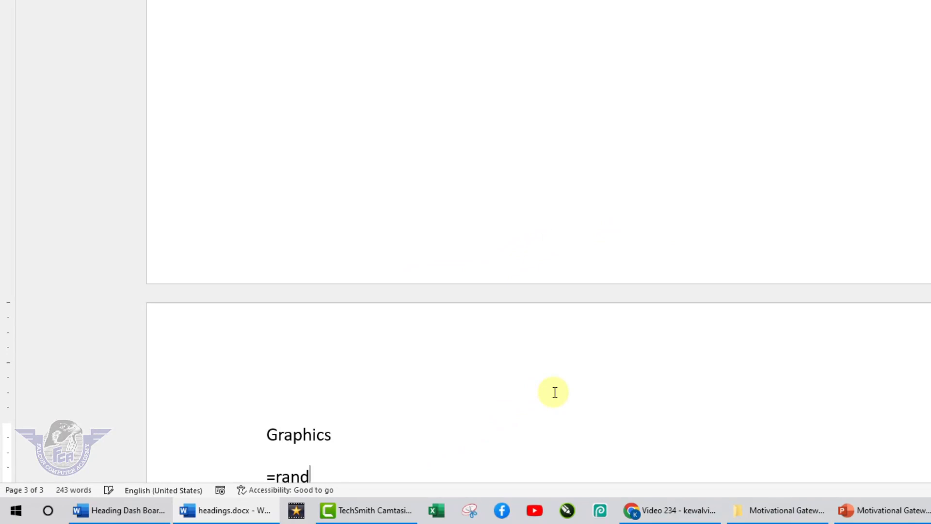
type("()")
key("Return")
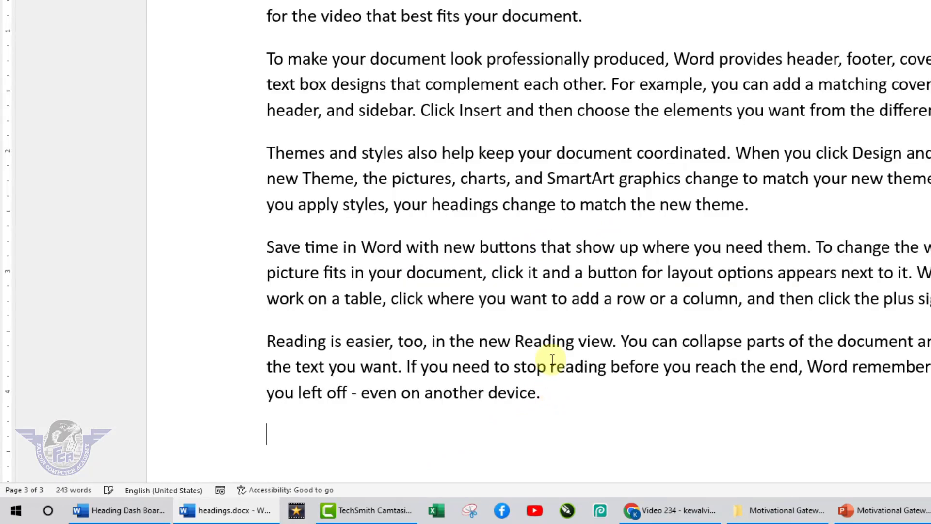
Apply the Heading 1 style to the "Graphics" title
scroll(381, 315, "up", 5)
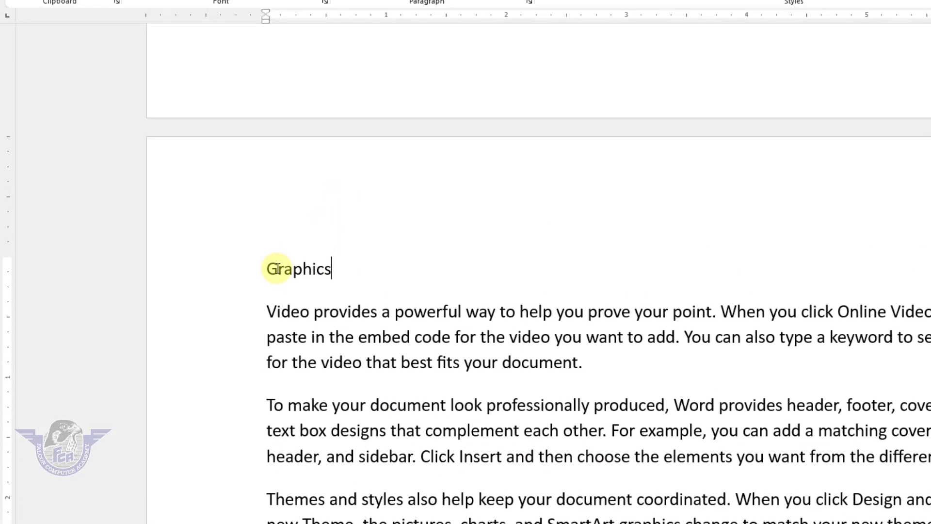
double_click(274, 183)
left_click(738, 79)
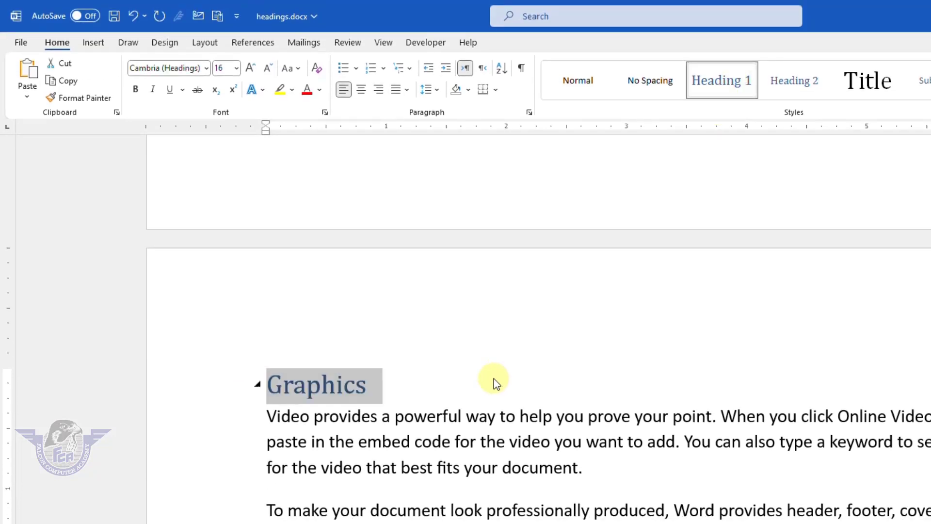
Insert a page break after the Graphics text, then add the title "Accounting" and sample paragraphs generated with =rand()
scroll(494, 379, "down", 4)
left_click(514, 511)
key("ctrl+Return")
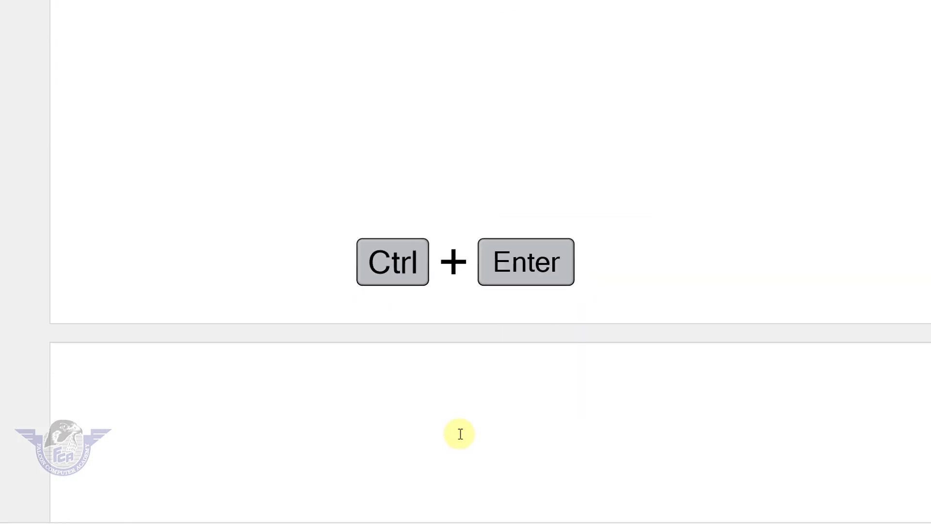
type("Account")
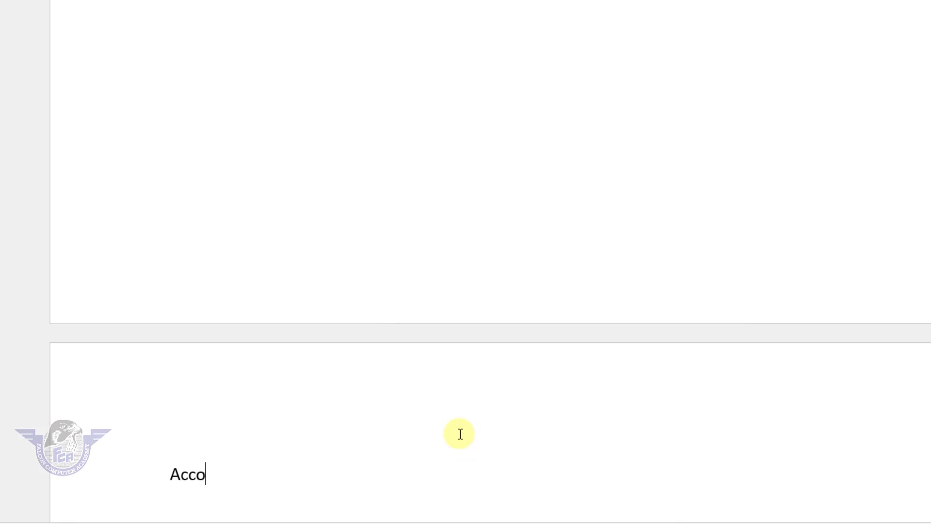
type("ing")
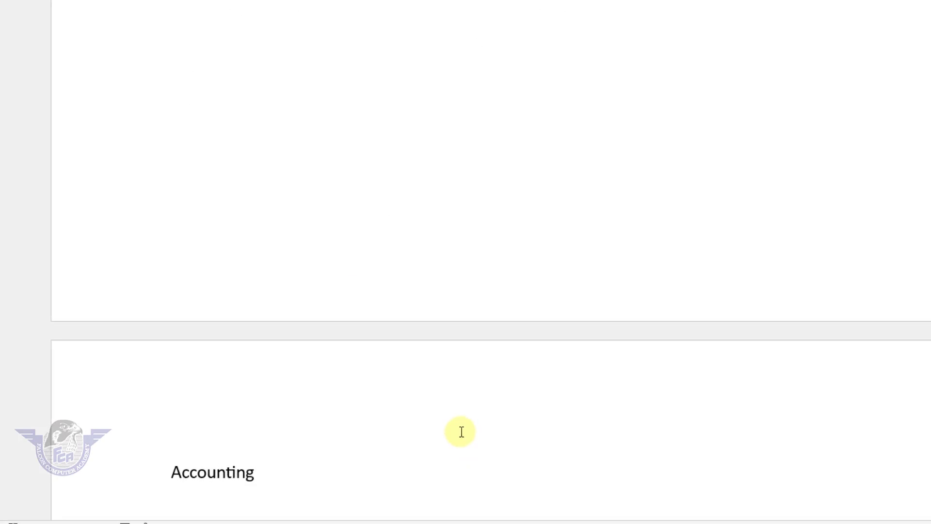
key("Return")
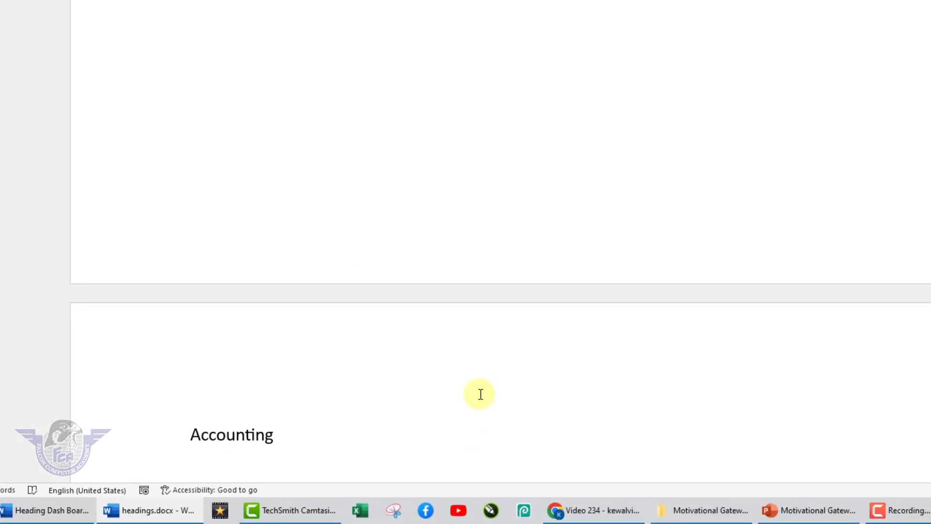
type("=rand")
type("()")
key("Return")
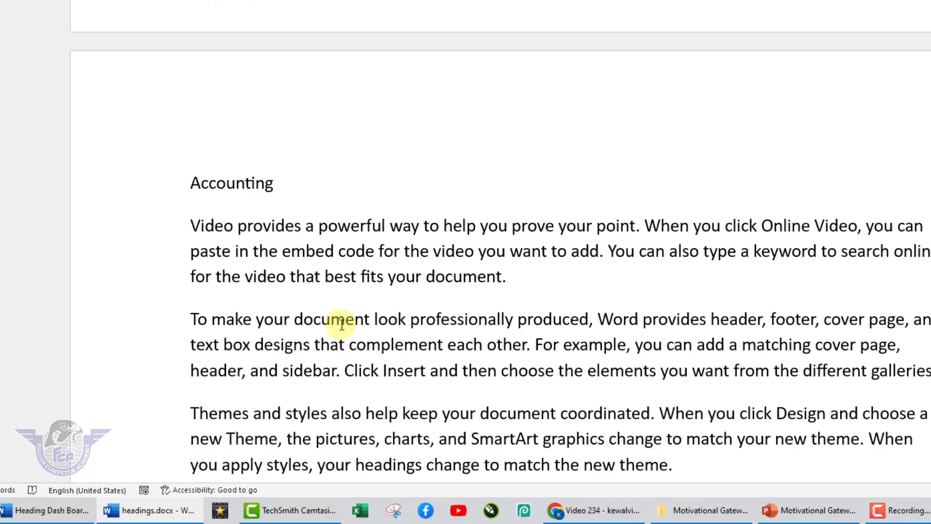
Apply the Heading 1 style to the "Accounting" title
scroll(333, 322, "up", 3)
left_click_drag(285, 180, 191, 183)
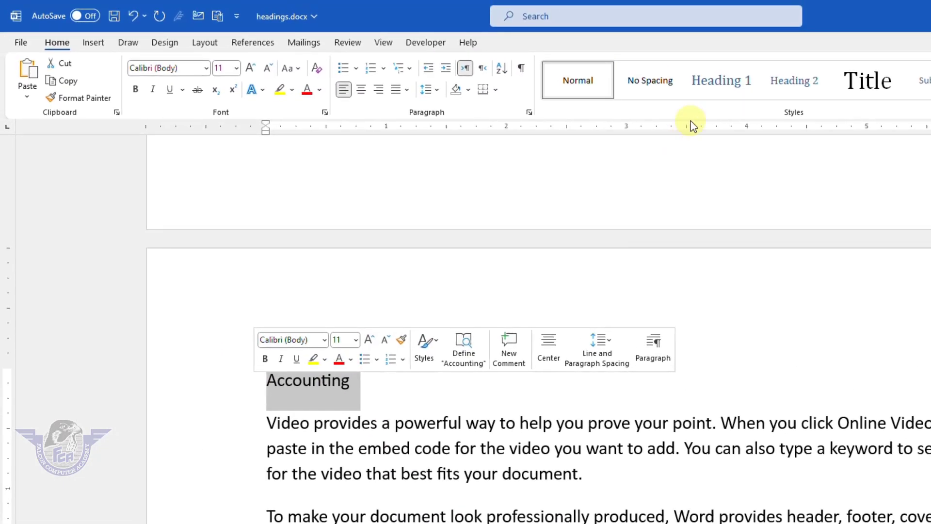
left_click(715, 95)
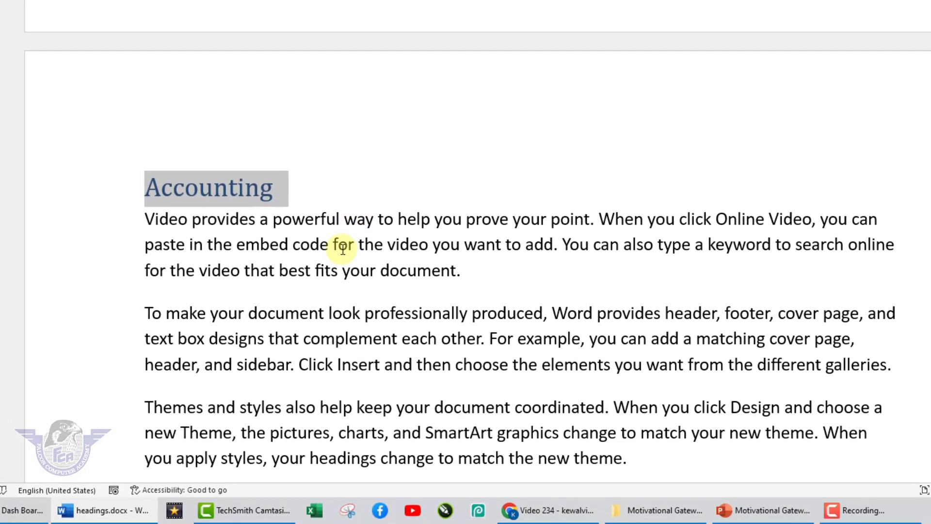
Insert a page break after the Accounting text, then add the title "Online Earning" and sample paragraphs generated with =rand()
scroll(453, 330, "down", 3)
left_click(436, 398)
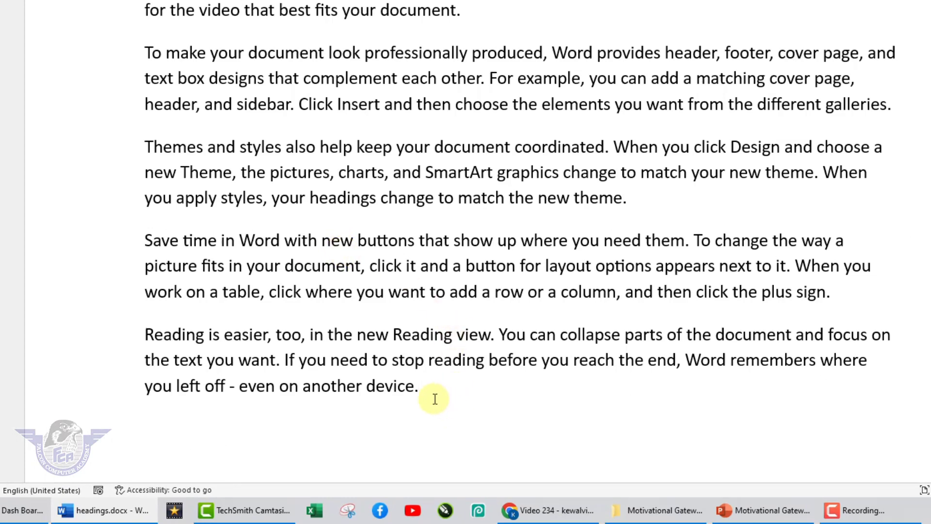
key("ctrl+Return")
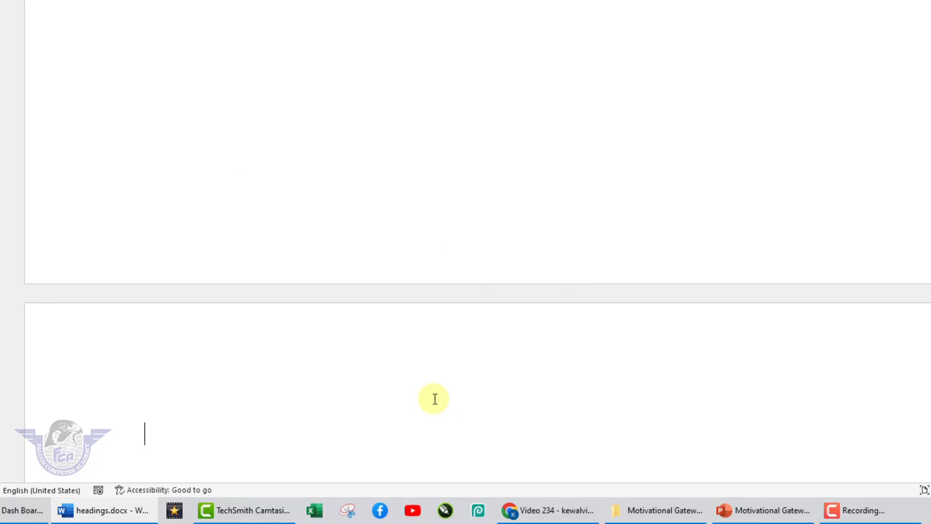
type("Online Earn")
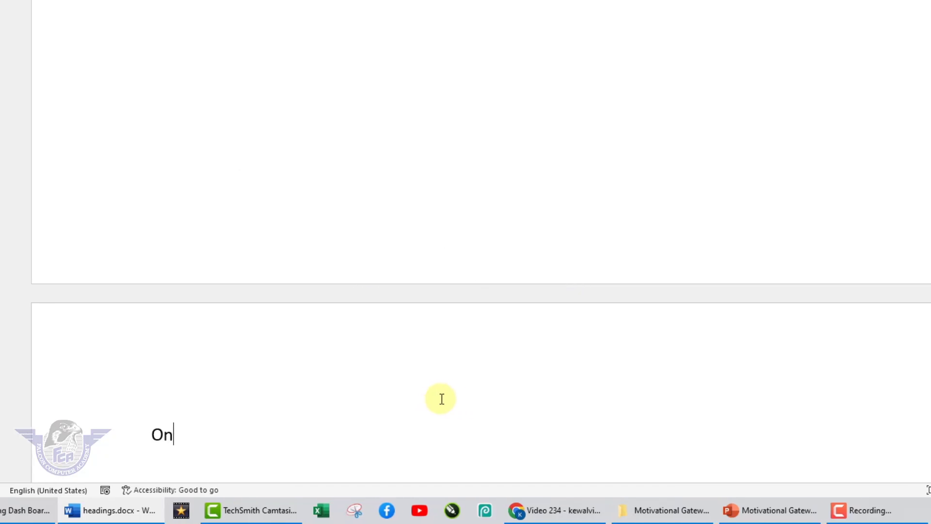
type("ing")
key("Return")
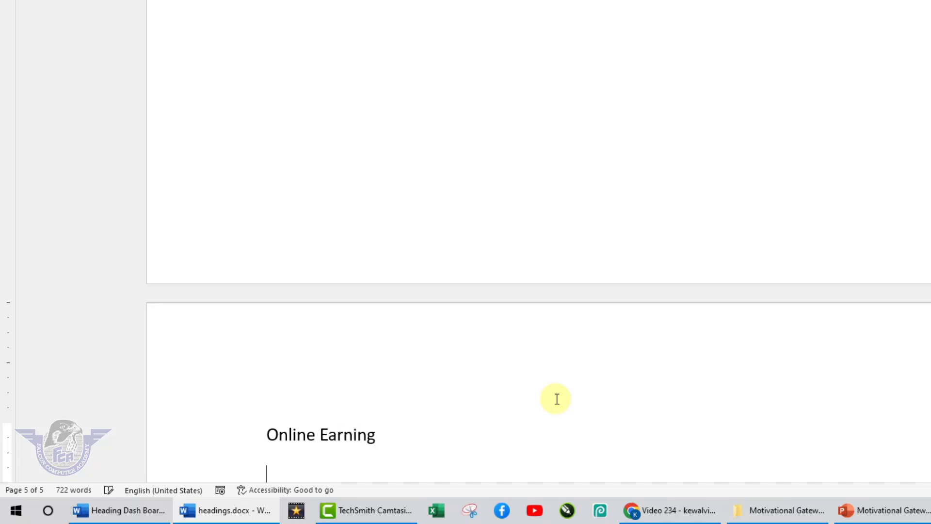
type("=rand()")
key("Return")
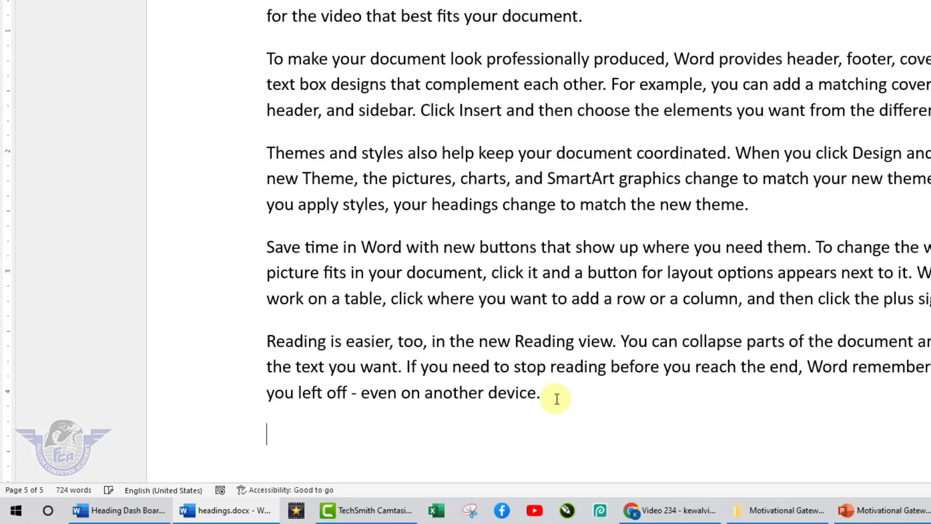
Apply the Heading 1 style to the "Online Earning" title
scroll(396, 262, "up", 4)
left_click_drag(370, 185, 270, 184)
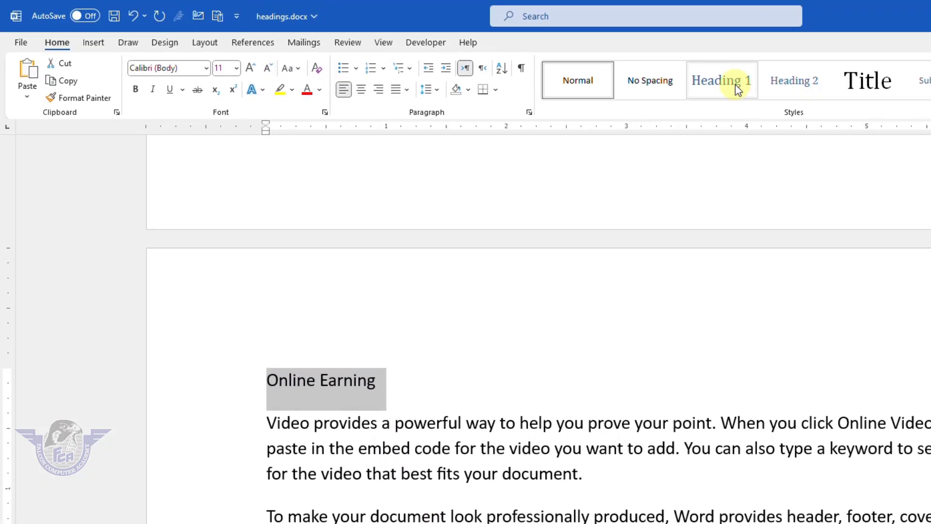
left_click(735, 53)
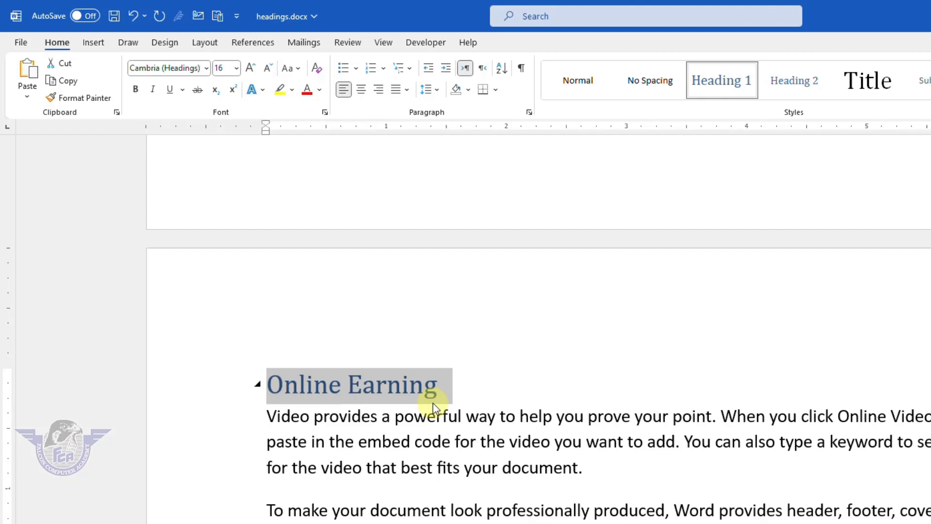
Draw a rounded rectangle about 2.25 inches wide and 0.7 inch tall near the top of the blank first page
scroll(433, 406, "down", 15)
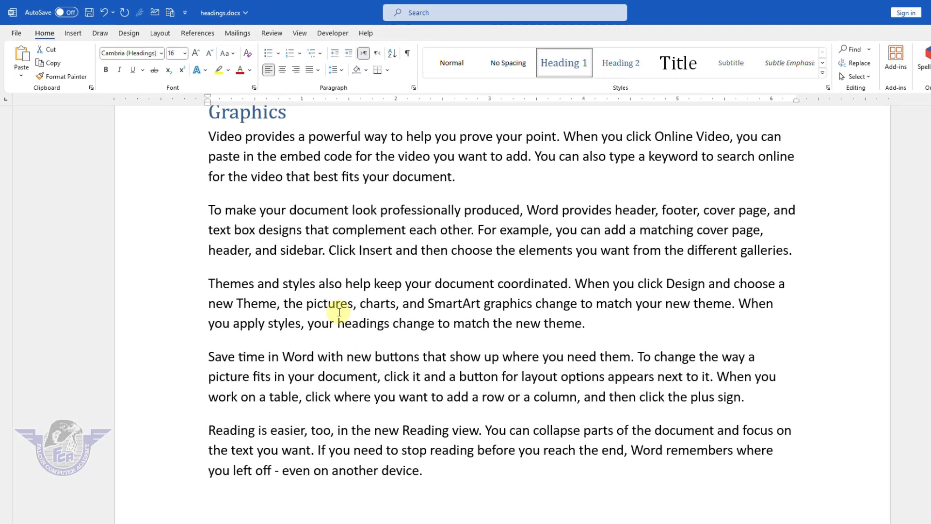
scroll(433, 398, "up", 5)
scroll(333, 306, "up", 15)
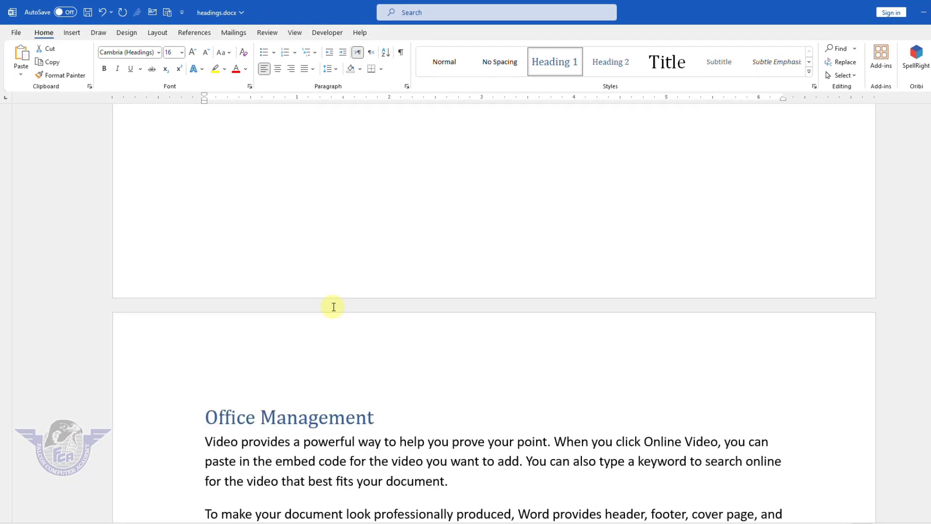
scroll(334, 306, "up", 5)
scroll(333, 306, "up", 2)
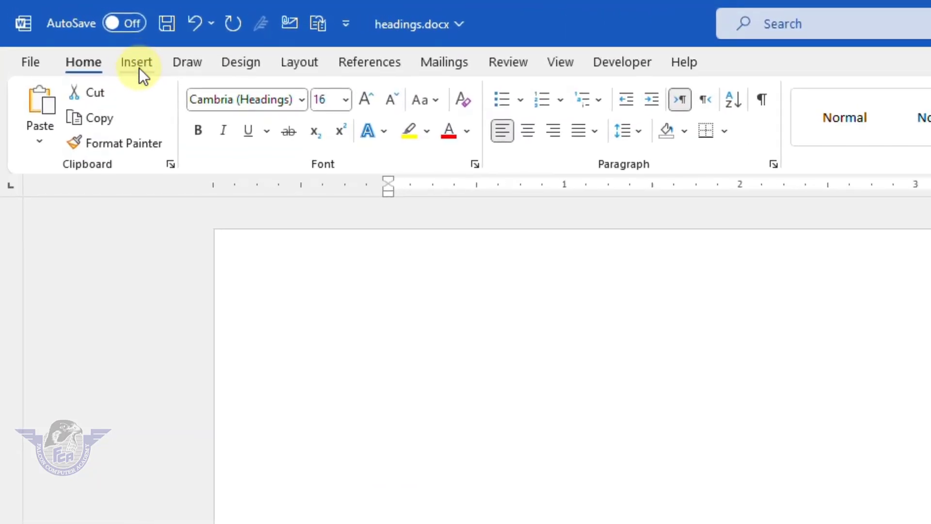
left_click(138, 64)
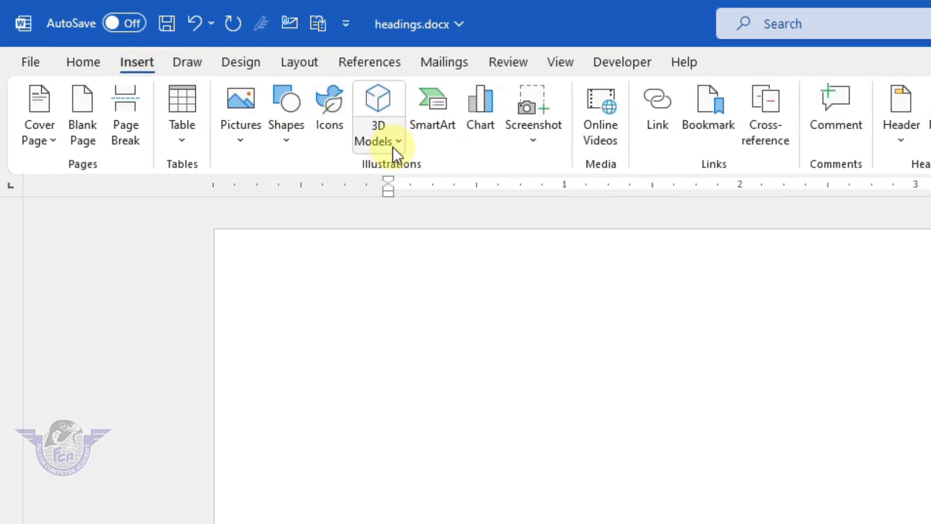
left_click(286, 141)
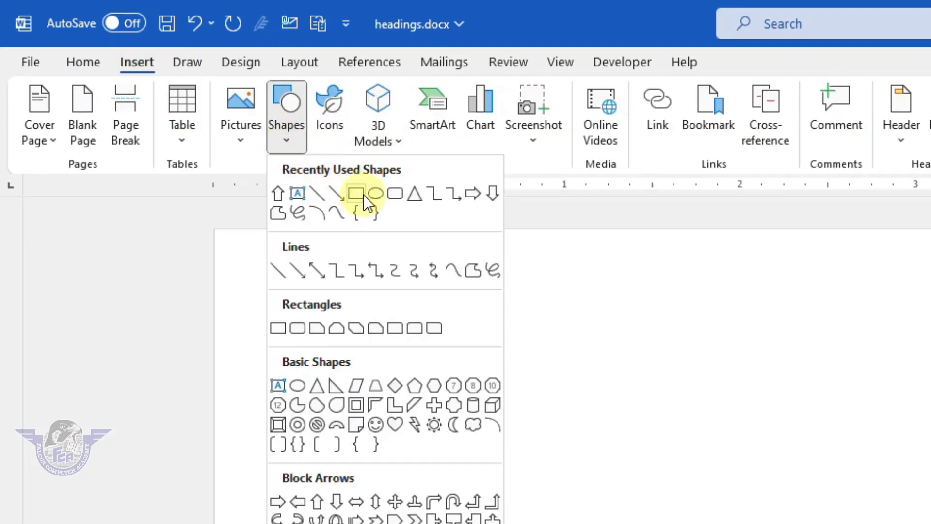
left_click(401, 195)
left_click_drag(384, 432, 777, 523)
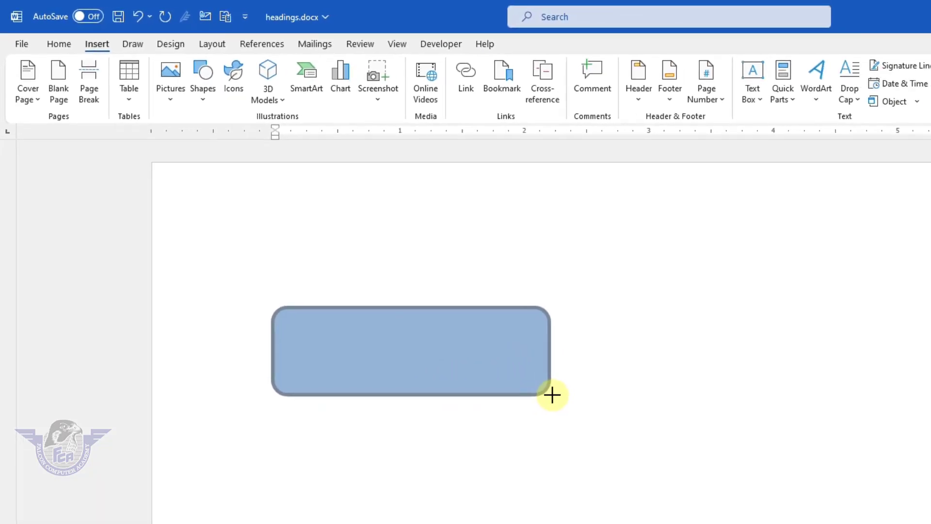
left_click_drag(552, 394, 552, 394)
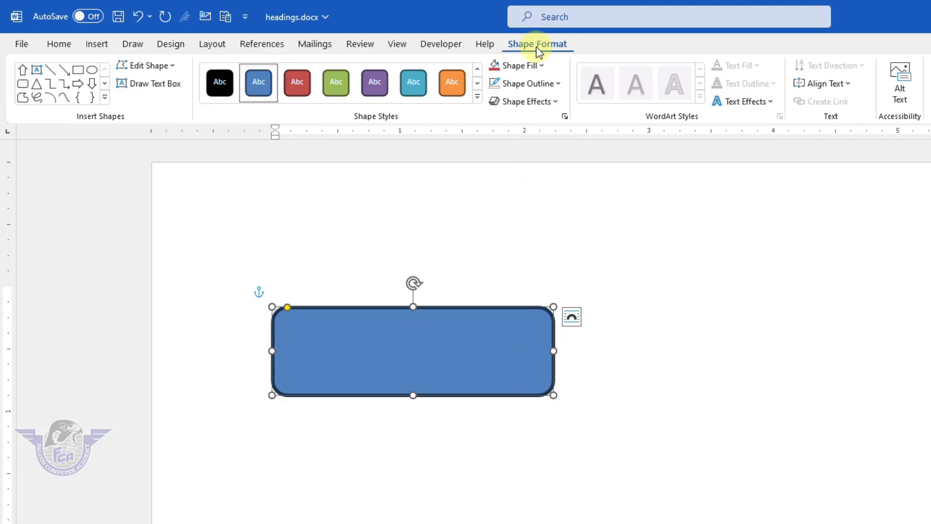
Remove the rounded rectangle's outline and apply the purple Moderate Effect theme style to it
left_click(556, 85)
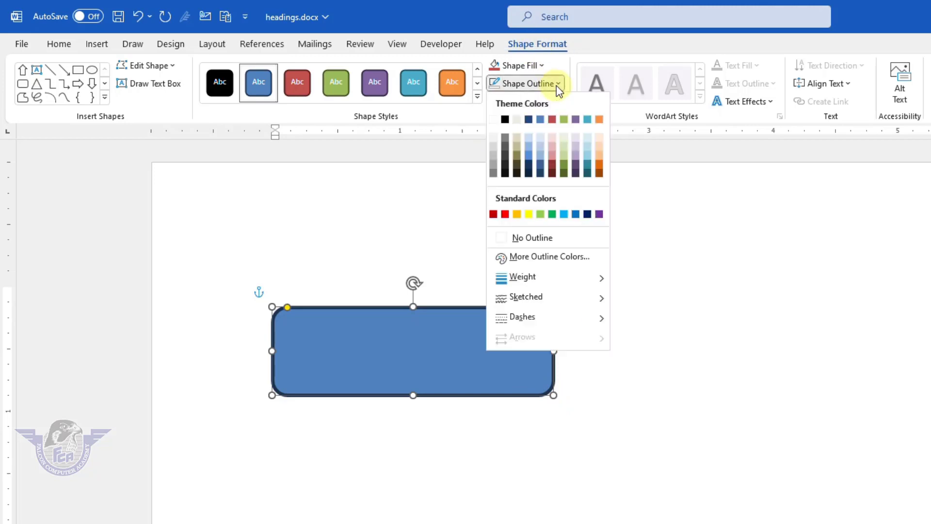
left_click(537, 239)
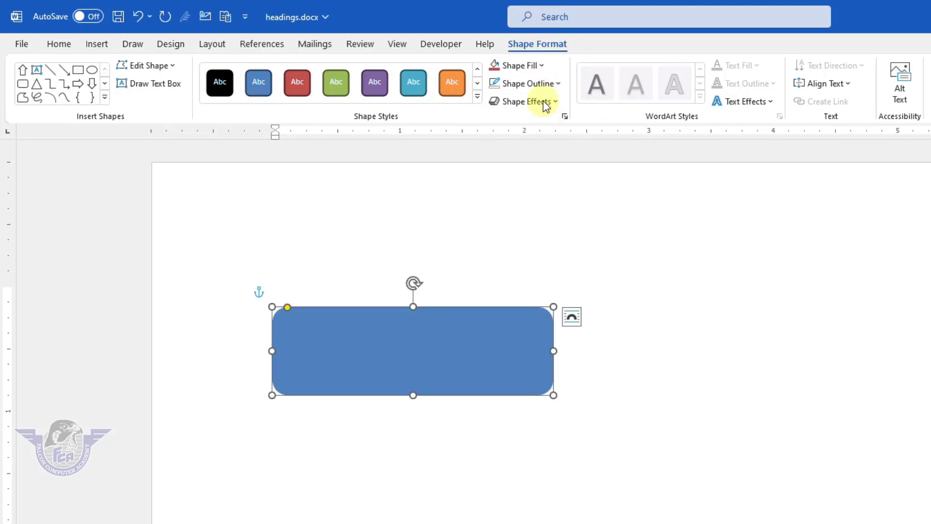
left_click(542, 65)
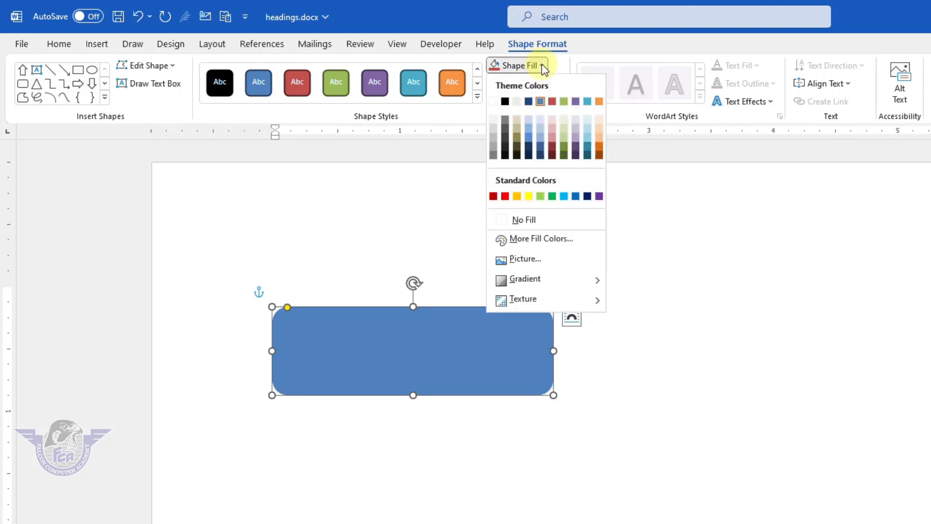
left_click(542, 66)
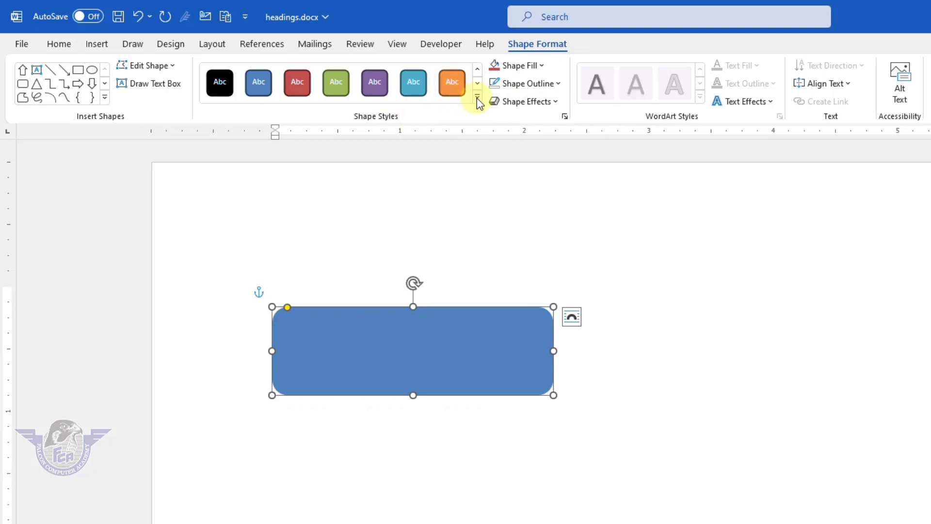
left_click(478, 97)
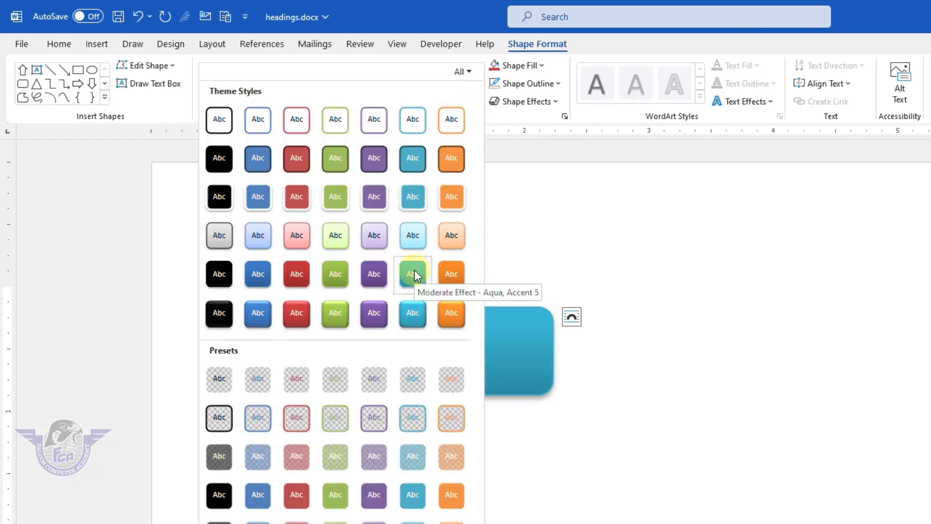
left_click(381, 277)
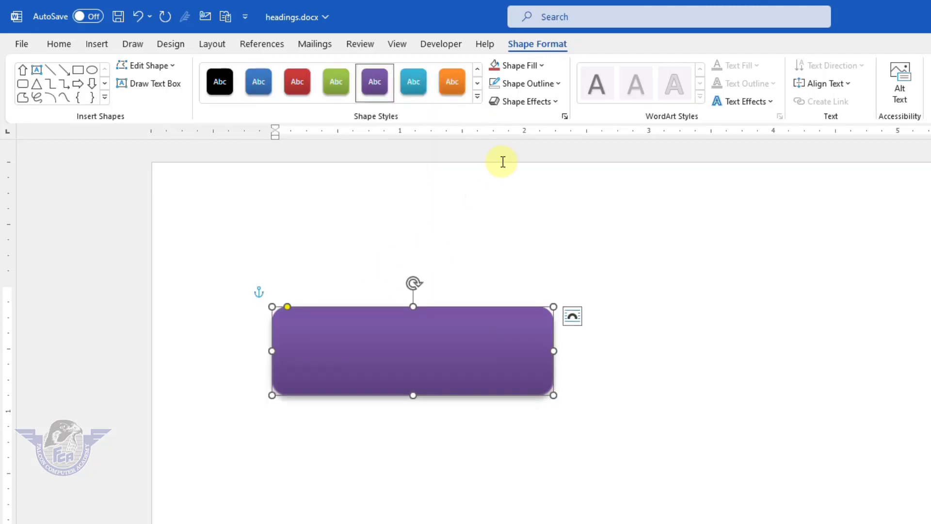
Add the first reflection variation to the purple rounded rectangle
left_click(543, 103)
mouse_move(539, 192)
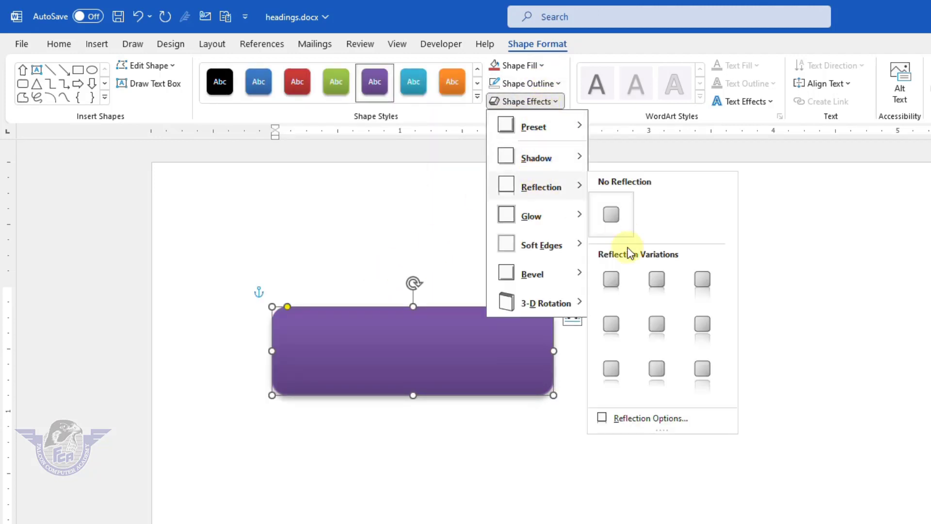
left_click(611, 278)
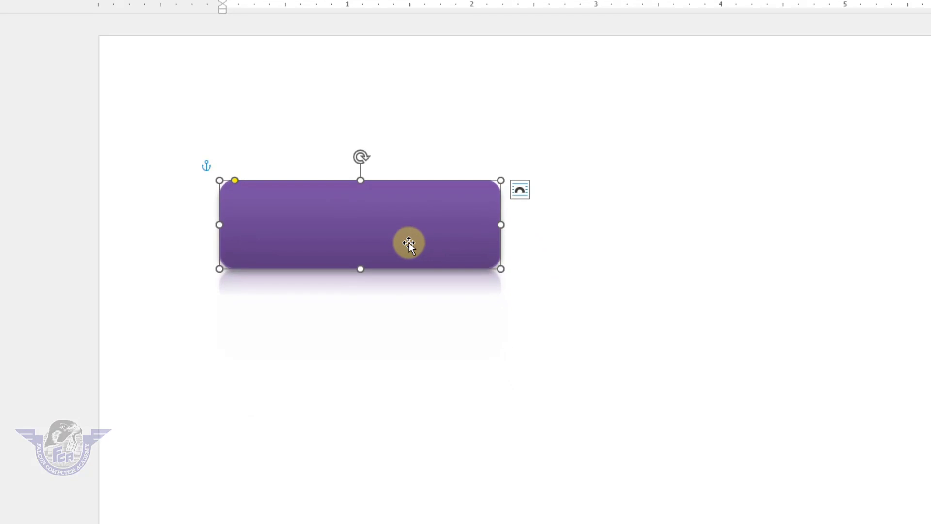
Label the rounded rectangle "Office Management" and set the label's paragraph spacing after to 0 pt
type("Office Manag")
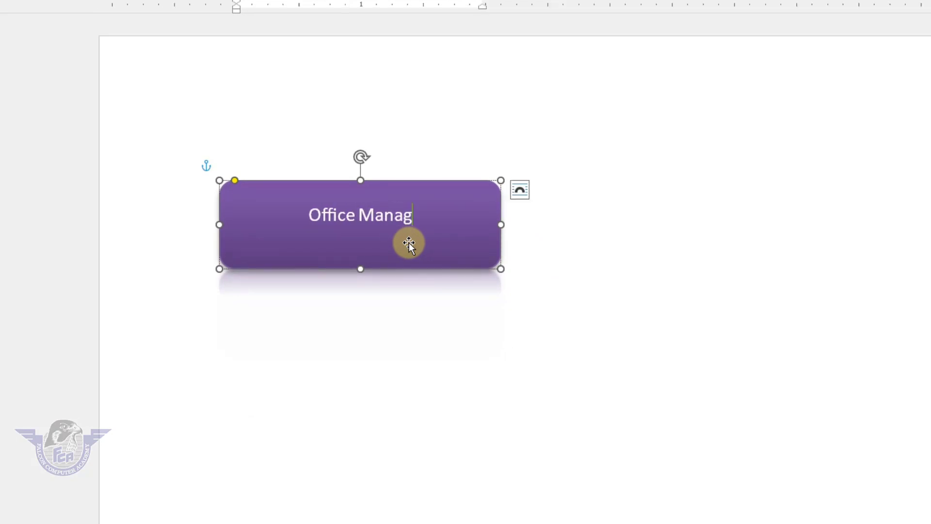
type("ement")
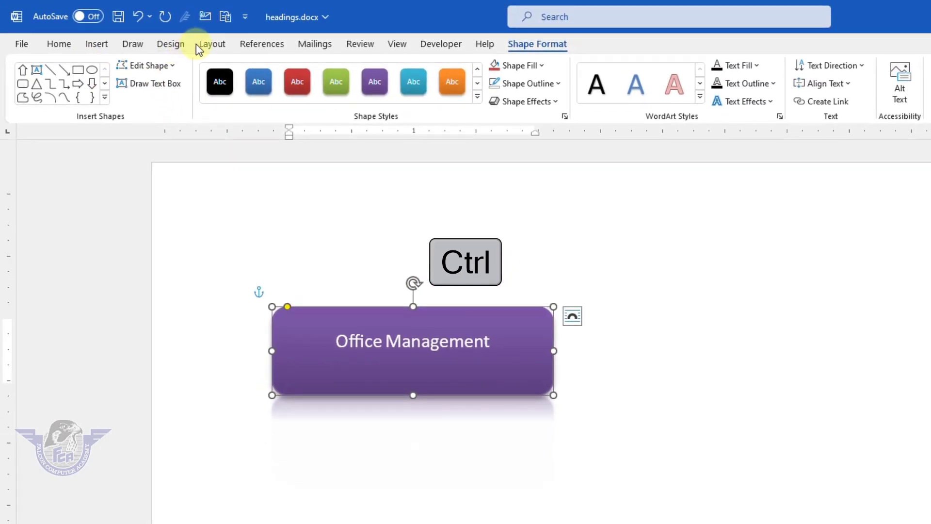
left_click(212, 44)
left_click(433, 104)
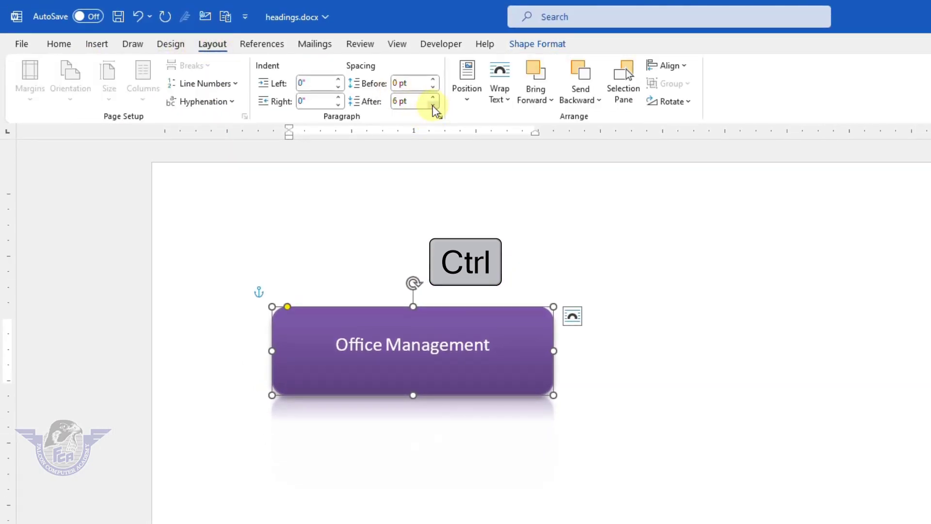
left_click(433, 104)
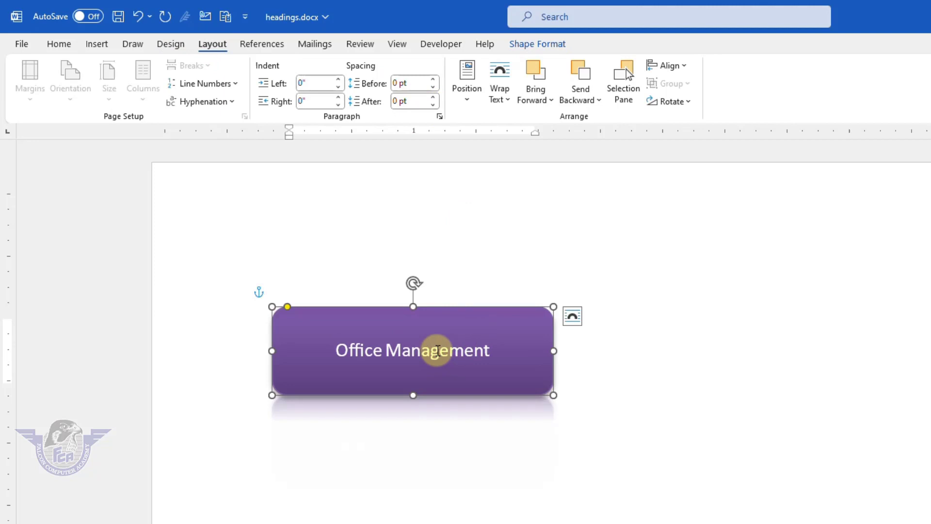
Make the "Office Management" label bold and enlarge its font size to 16
triple_click(452, 351)
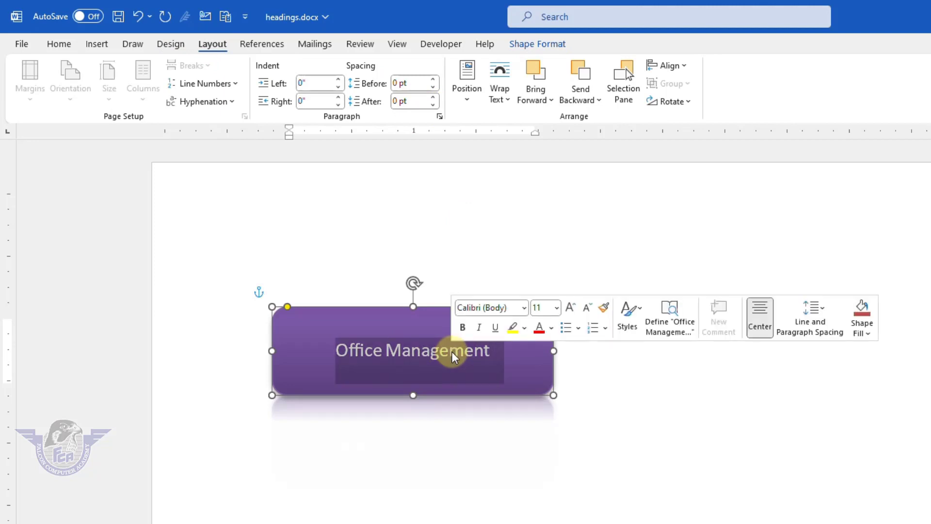
left_click(59, 44)
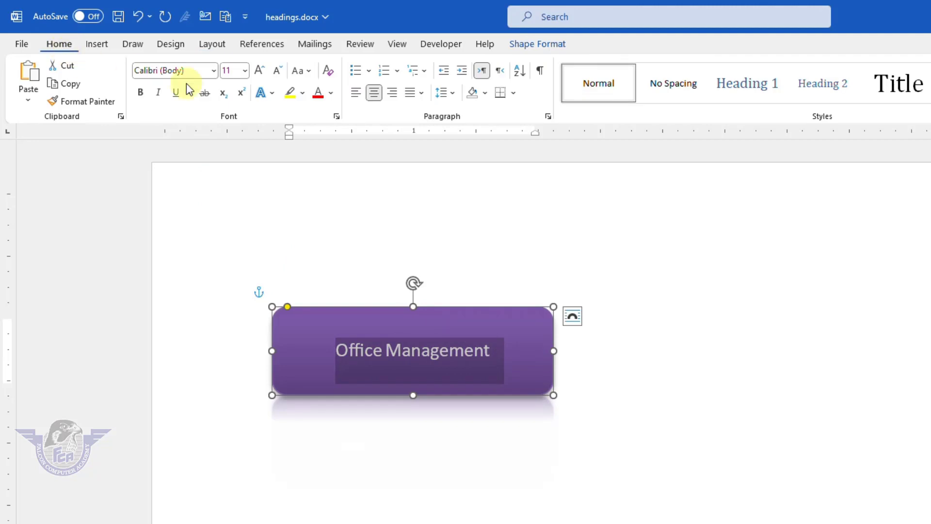
left_click(140, 92)
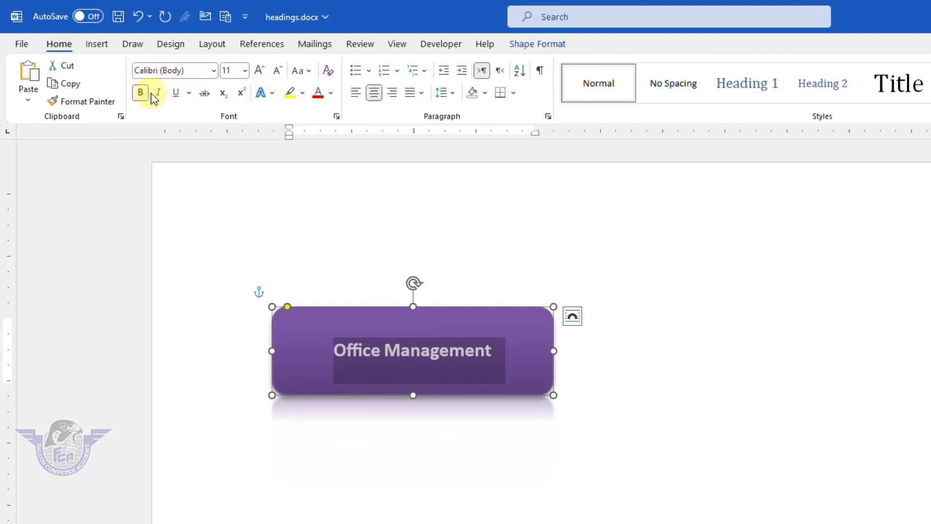
left_click(259, 70)
left_click(259, 70)
left_click(259, 70)
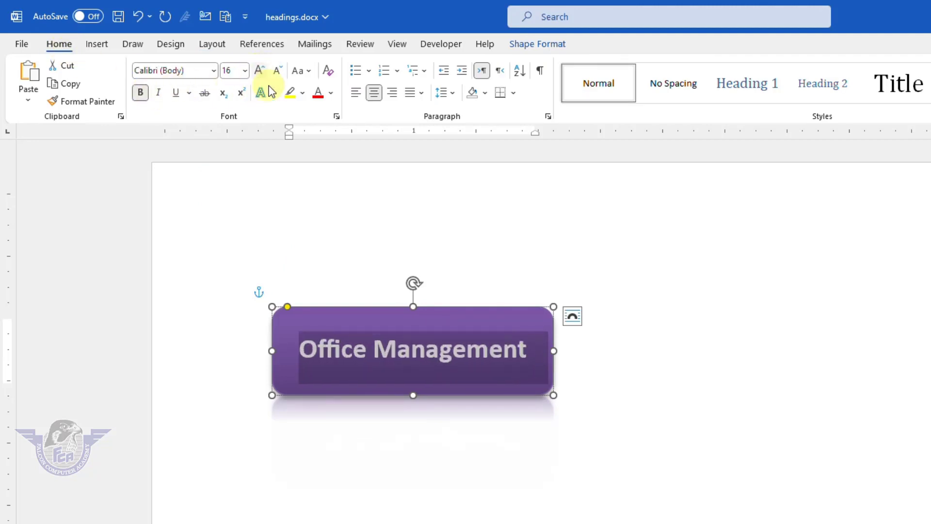
left_click(586, 341)
Duplicate the Office Management button directly below the original and replace the copy's label with "Graphics"
left_click(516, 392)
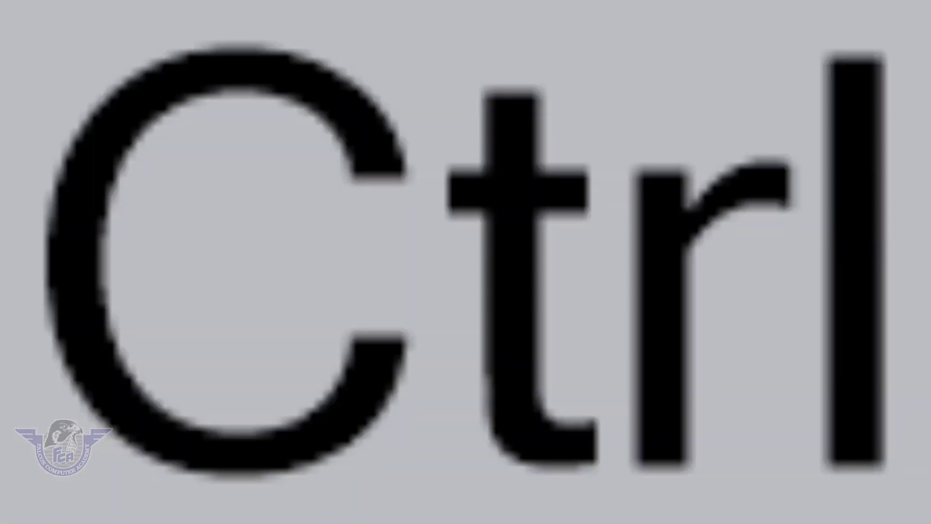
left_click_drag(511, 392, 506, 523)
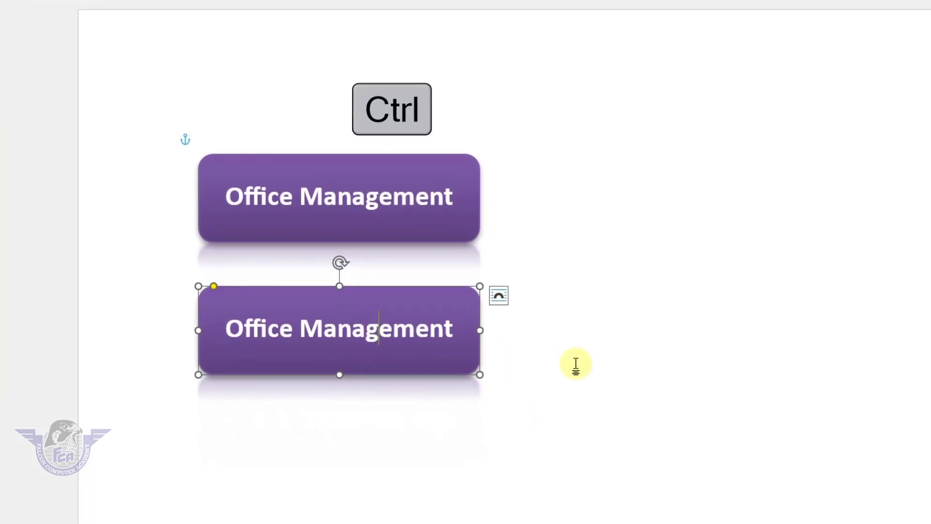
key("ctrl+a")
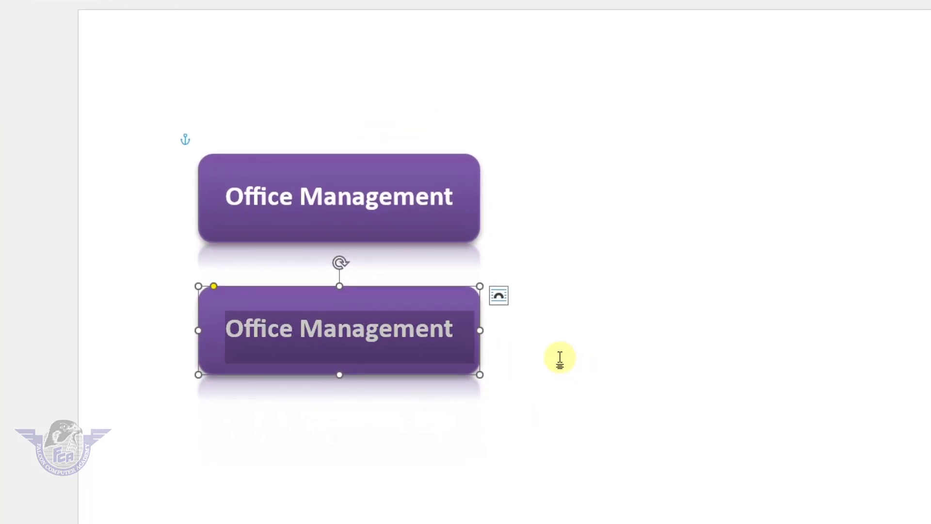
key("BackSpace")
type("Graphics")
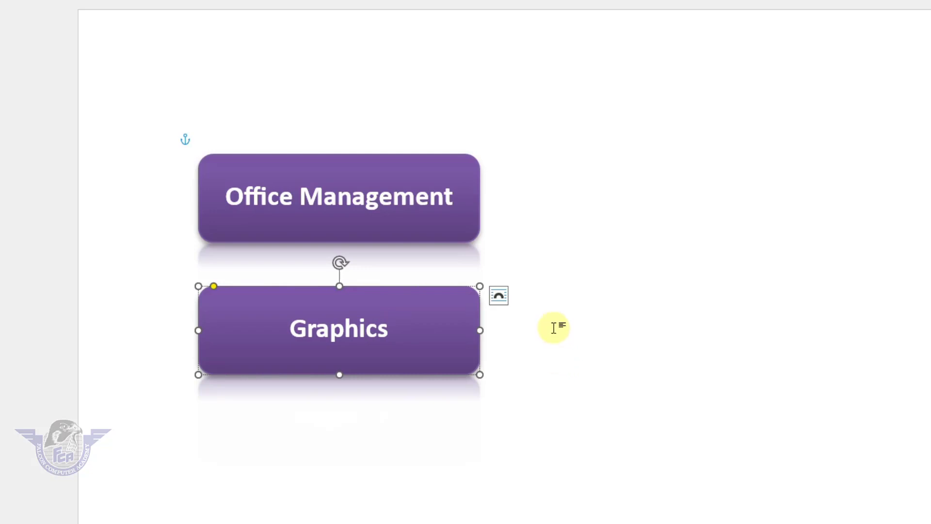
Select the Office Management and Graphics buttons together
left_click(464, 239, "shift")
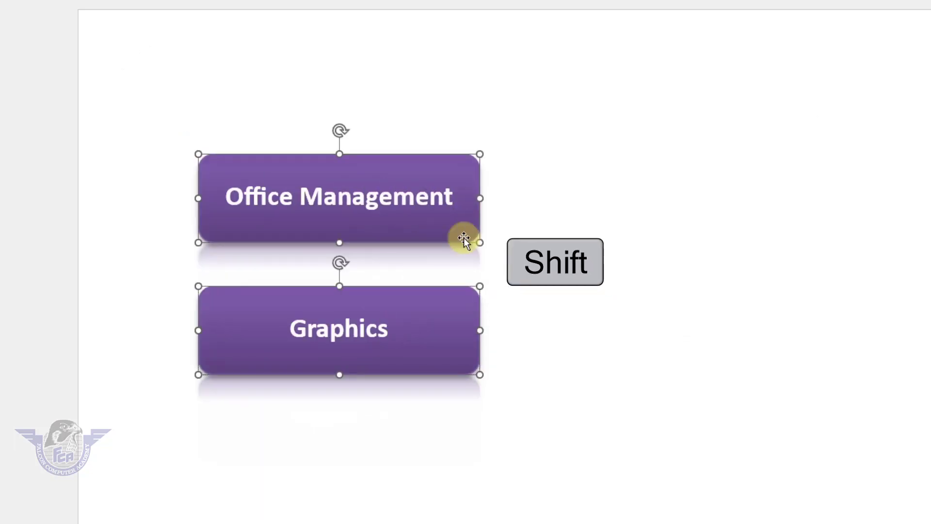